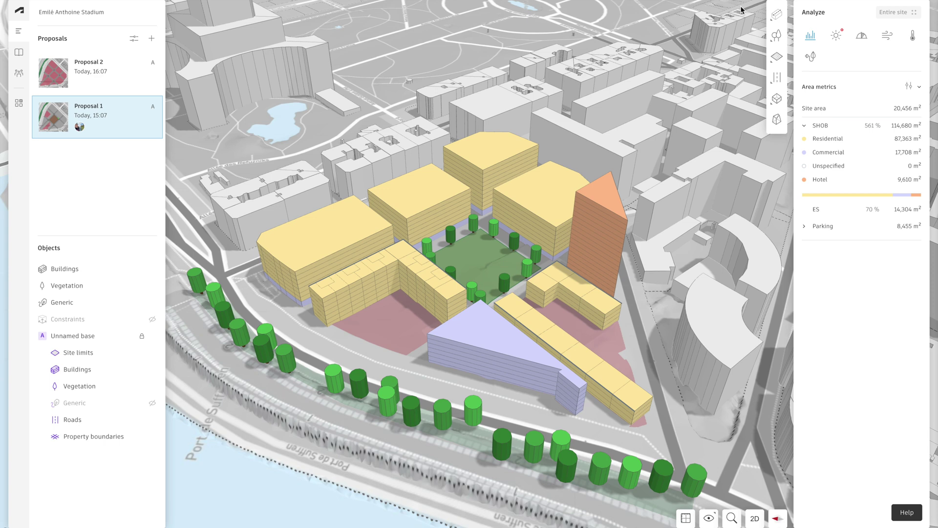
Draw a 10 m wide, 210.5 m long Generic surface strip from the site's north edge to its south edge
mouse_move(781, 16)
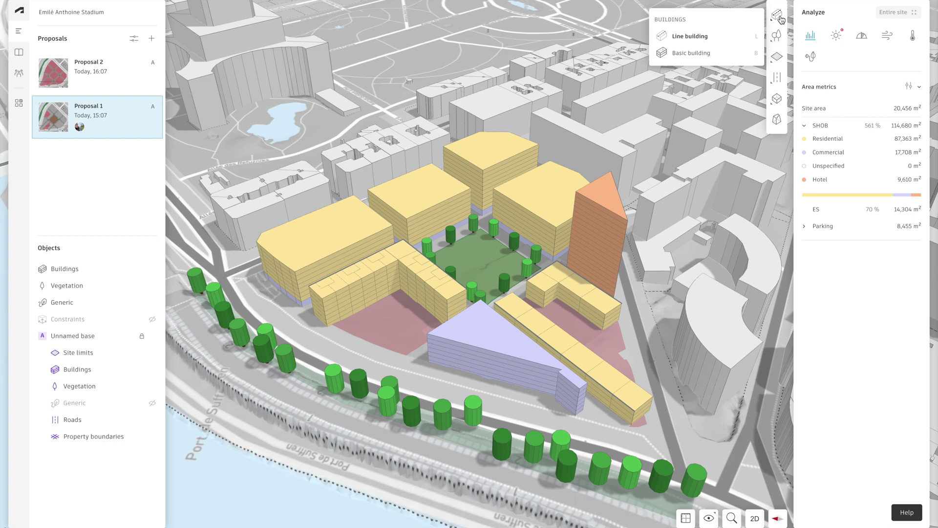
mouse_move(778, 37)
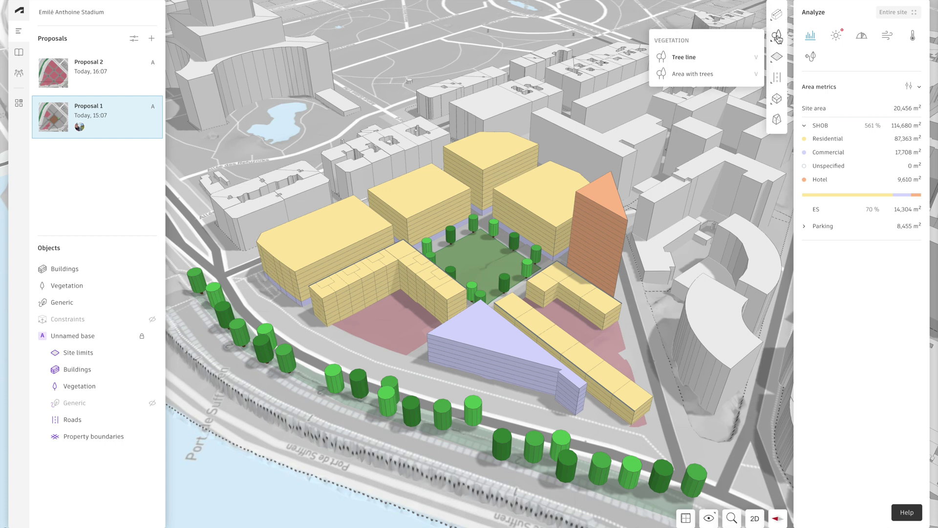
mouse_move(779, 56)
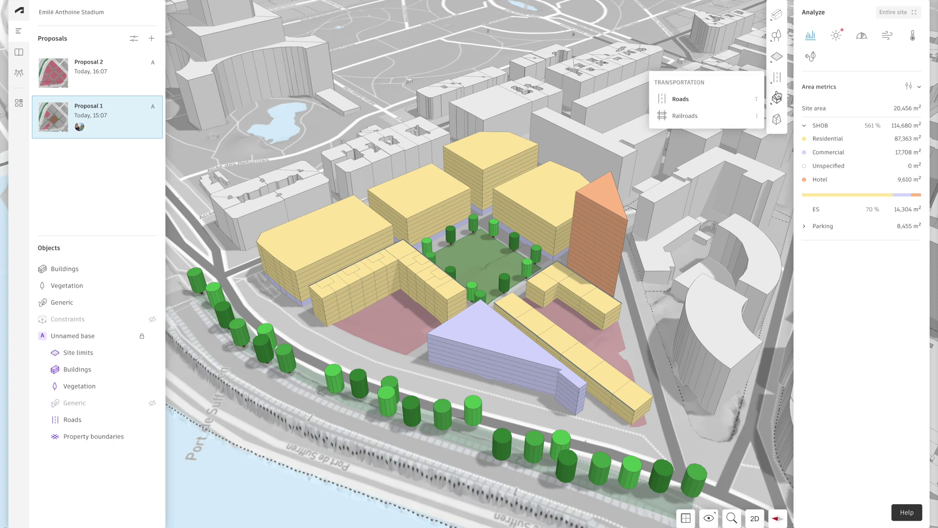
mouse_move(778, 101)
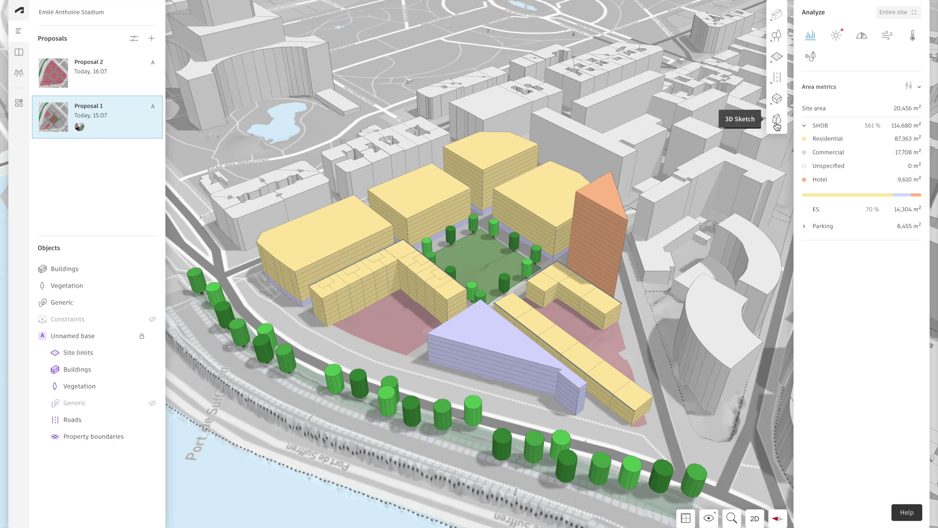
mouse_move(777, 128)
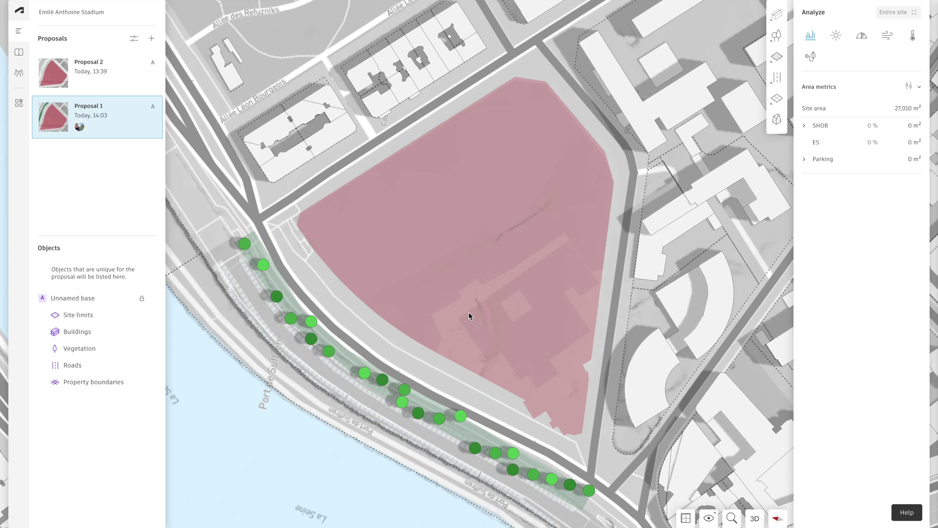
click(776, 99)
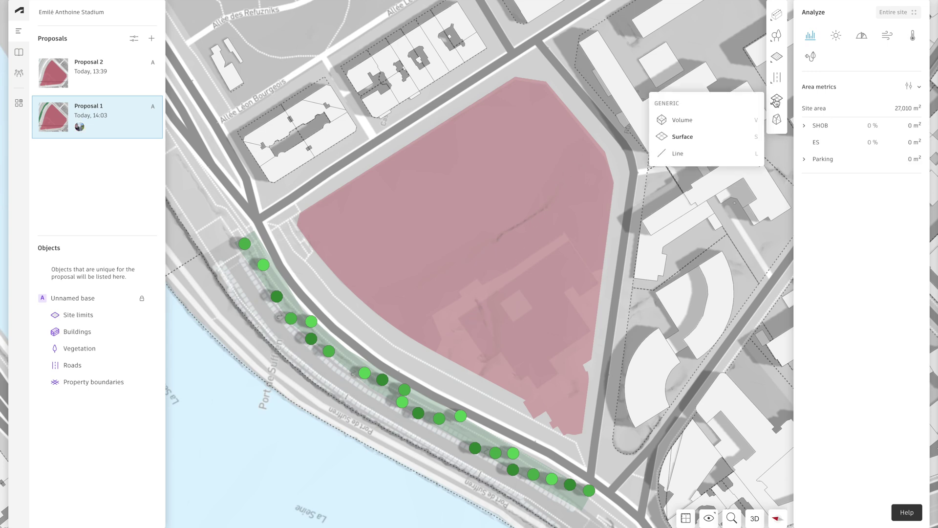
click(731, 136)
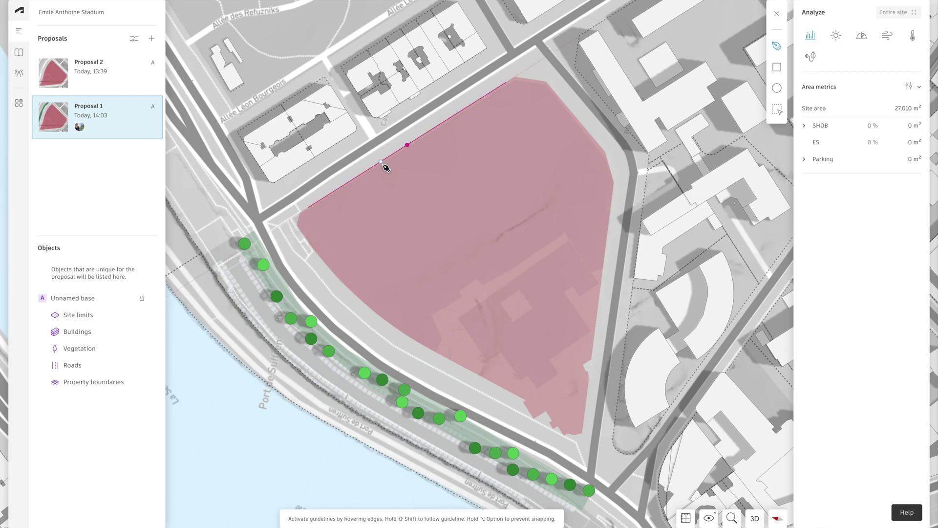
click(382, 162)
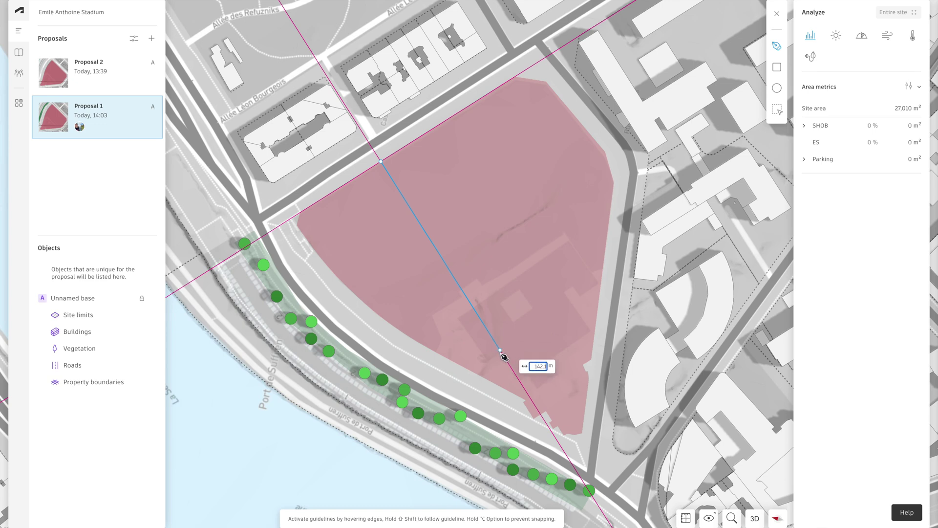
click(557, 441)
text(10)
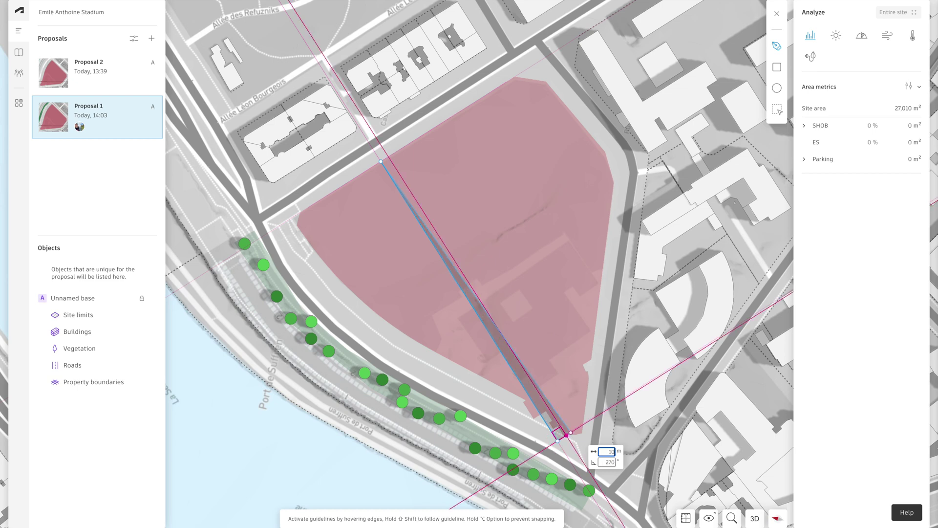
key(Return)
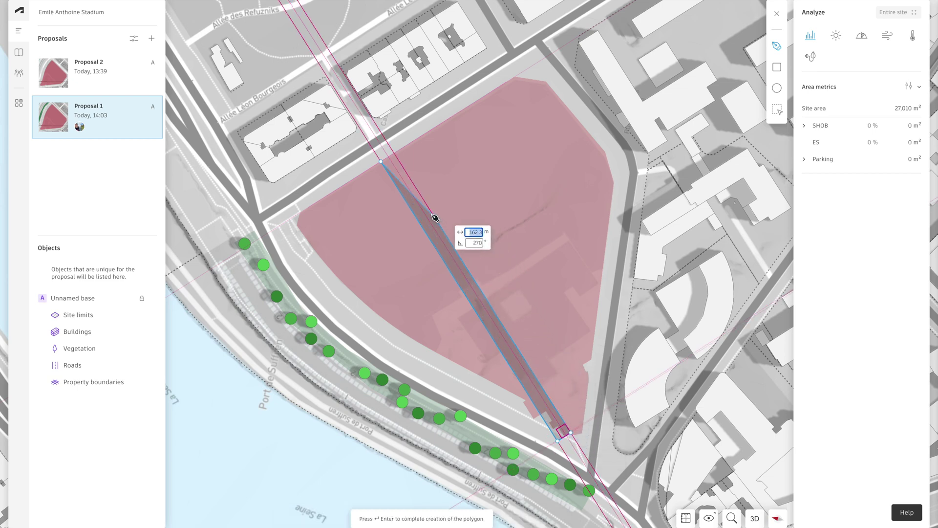
click(395, 153)
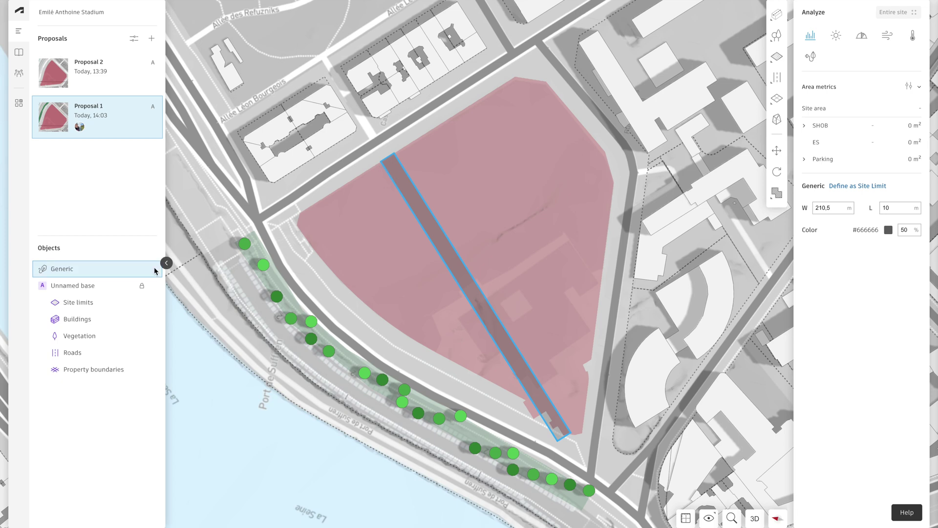
Move the strip to the base layer and subtract it from the site limit
right_click(418, 206)
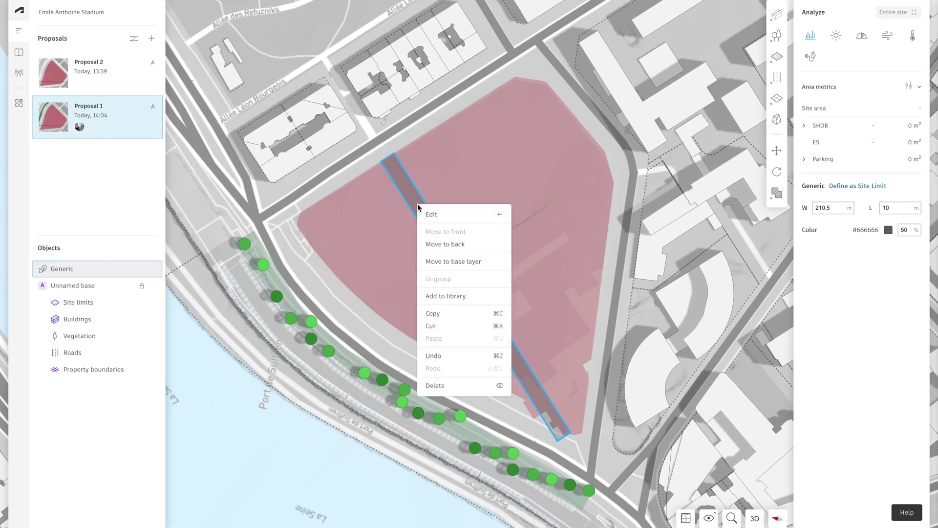
click(435, 262)
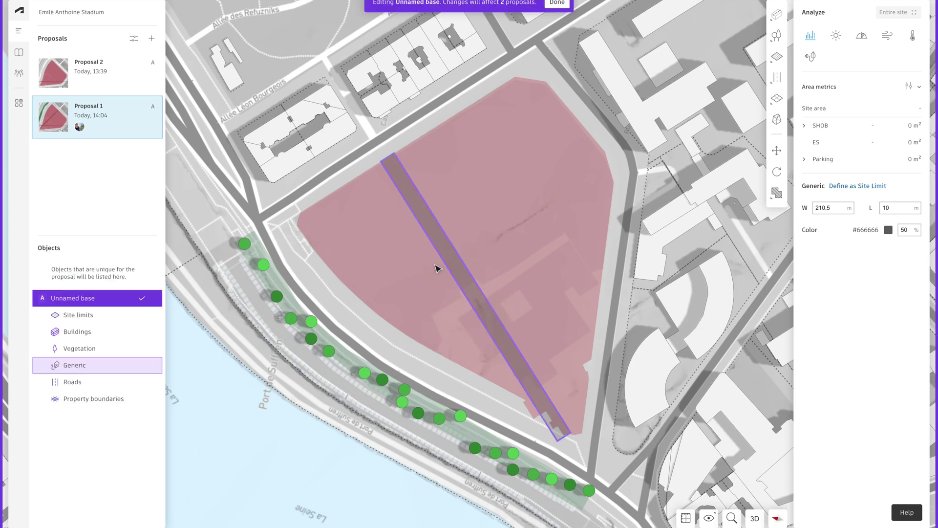
click(400, 274)
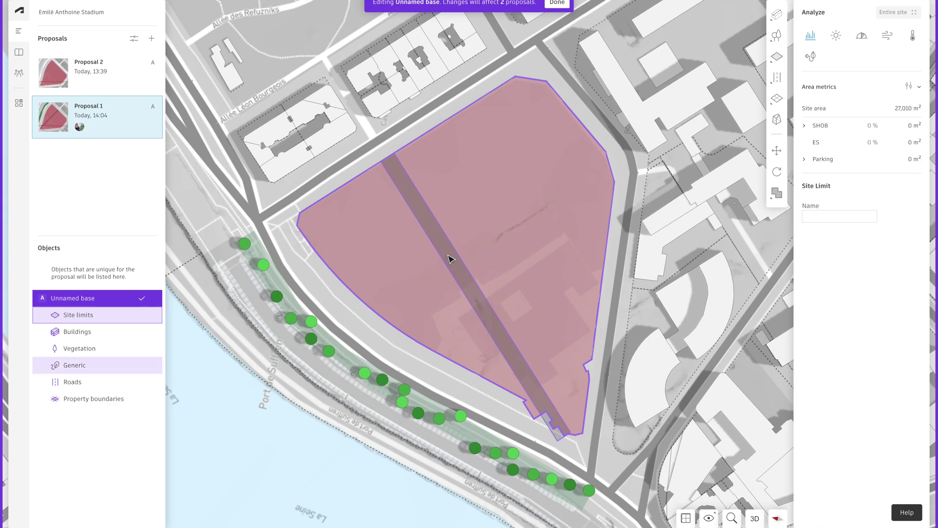
shift+click(450, 259)
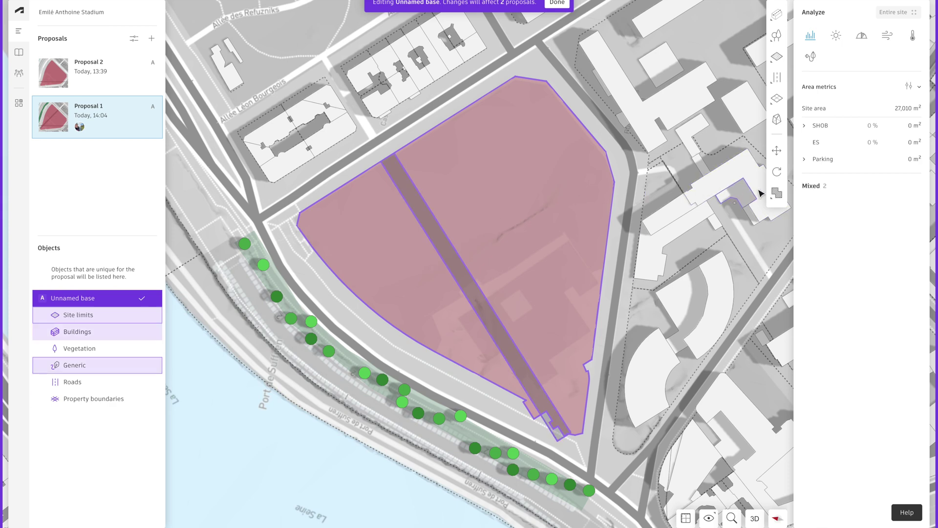
click(776, 193)
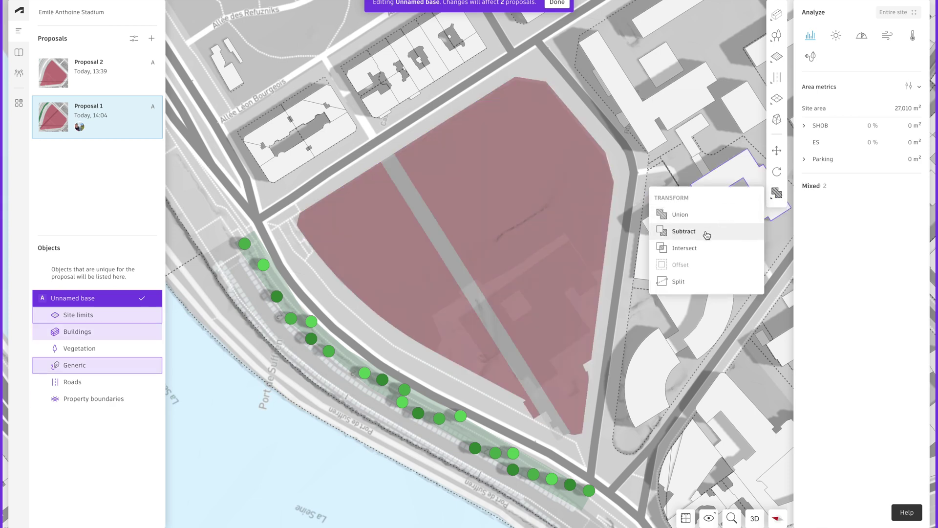
click(706, 233)
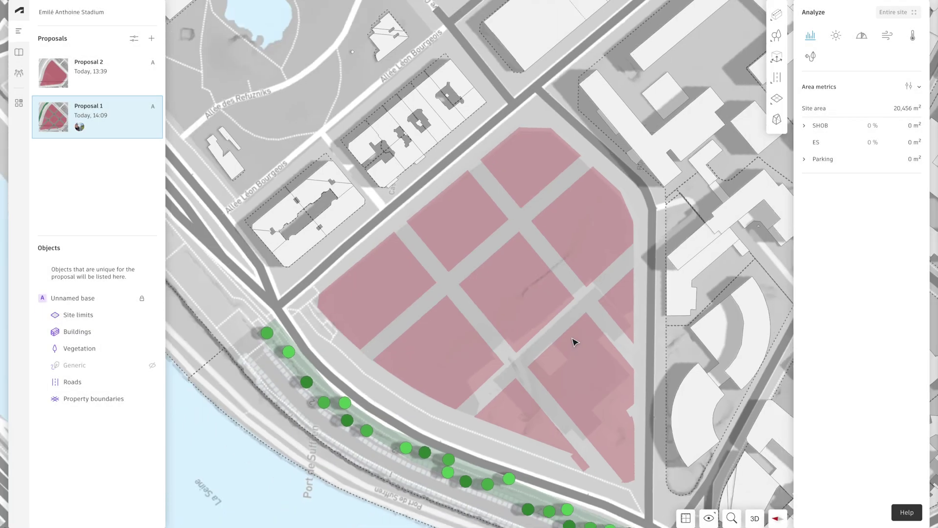
Switch to 3D and zoom and orbit in close on the grid of site blocks
drag(575, 342, 557, 339)
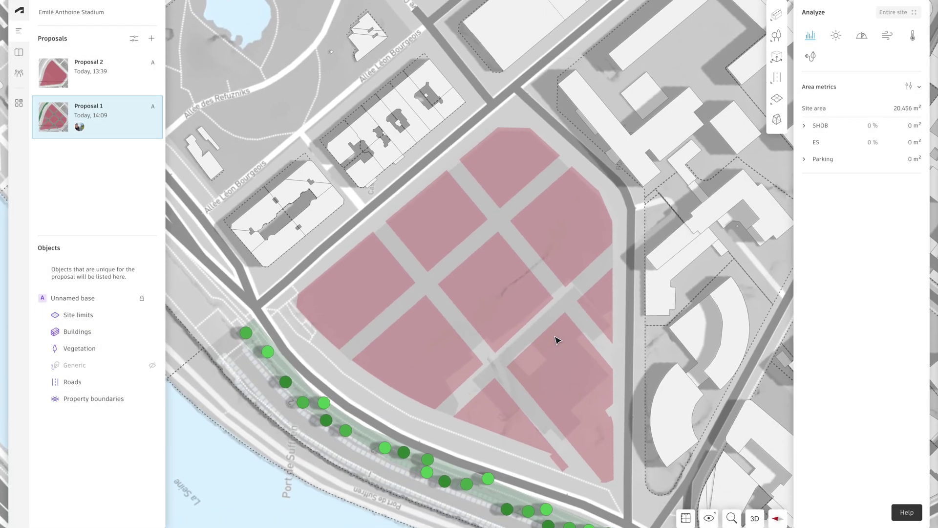
click(754, 518)
scroll(406, 234, up, 3)
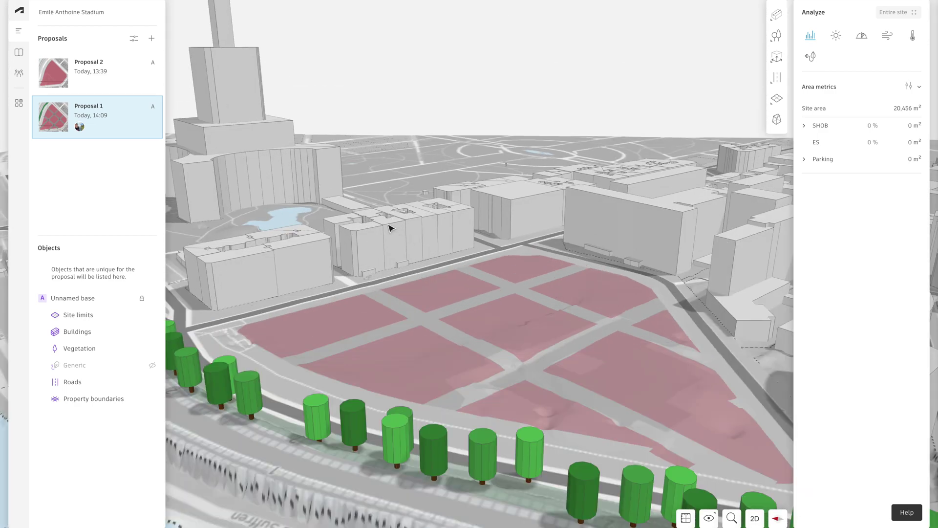
right_drag(390, 227, 463, 215)
scroll(538, 248, up, 3)
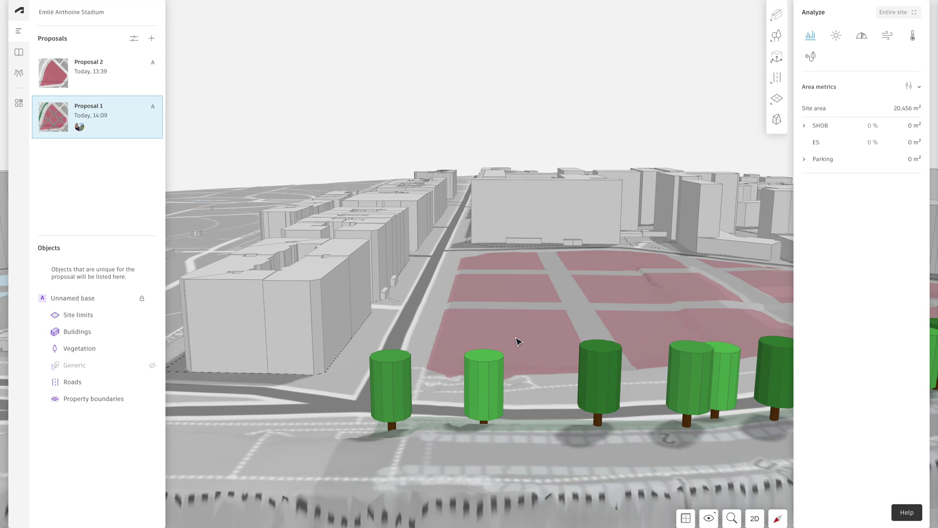
Trace the nearest site block's outline into a 25 m high constraint volume
mouse_move(777, 58)
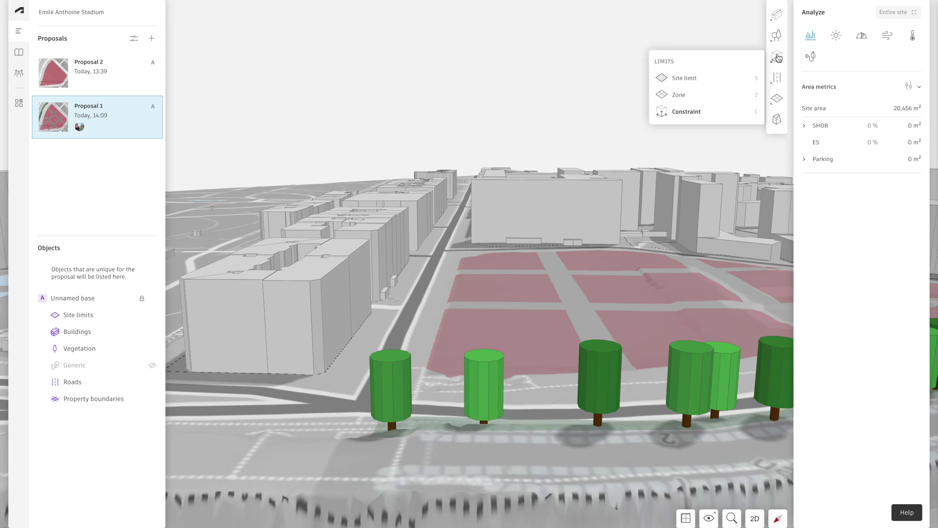
click(686, 113)
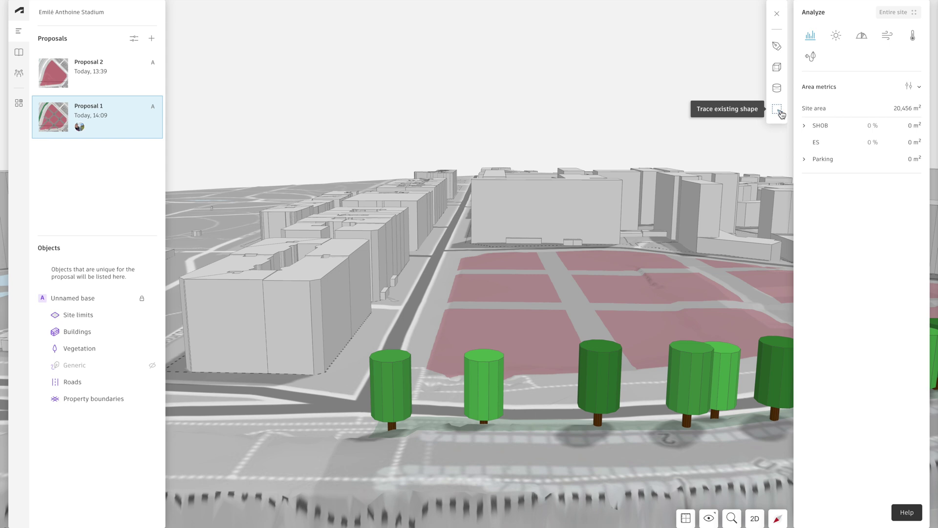
click(781, 114)
click(510, 324)
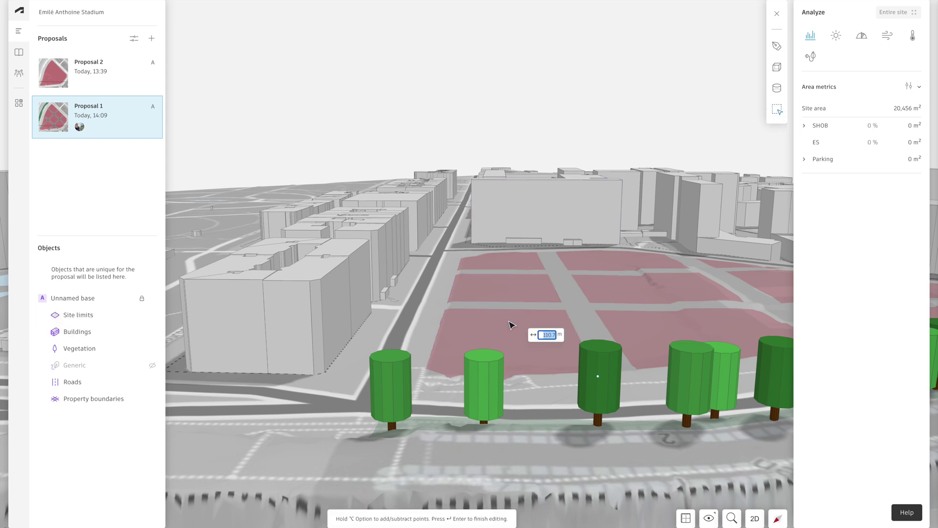
key(Return)
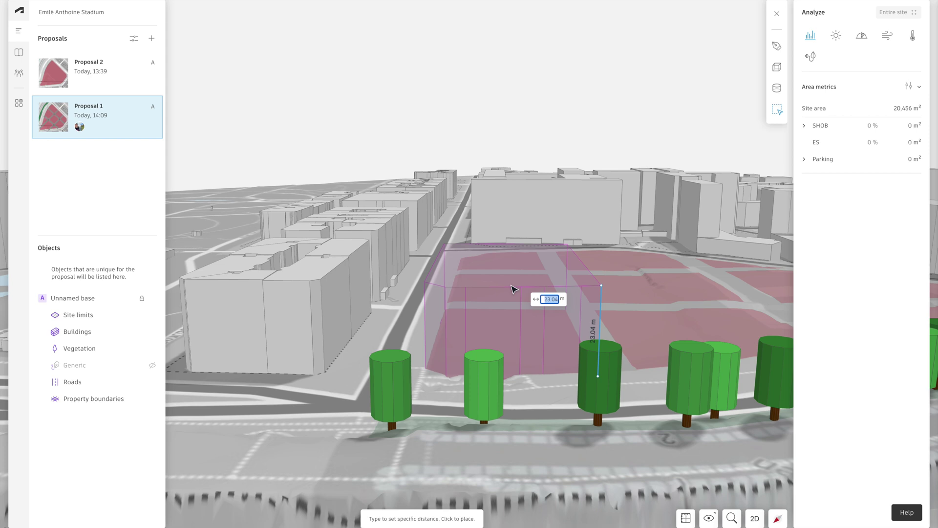
text(25)
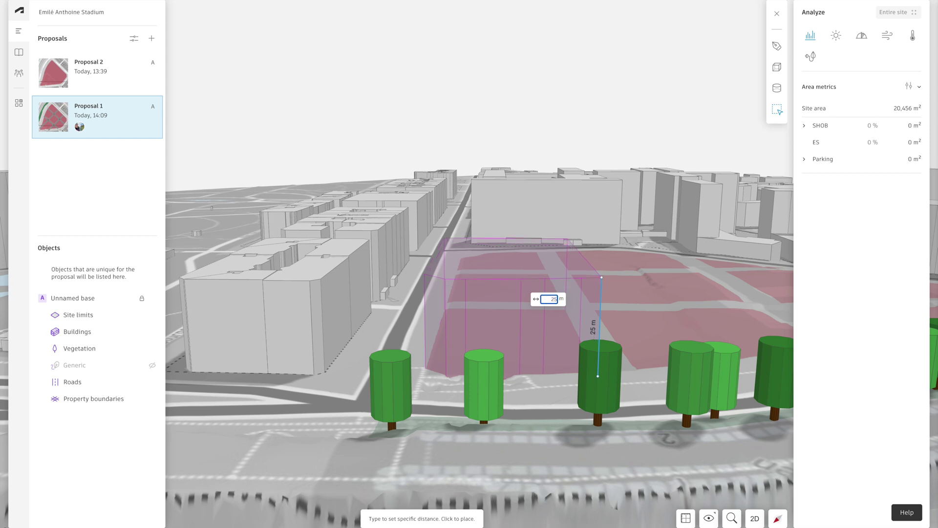
key(Return)
drag(640, 279, 603, 273)
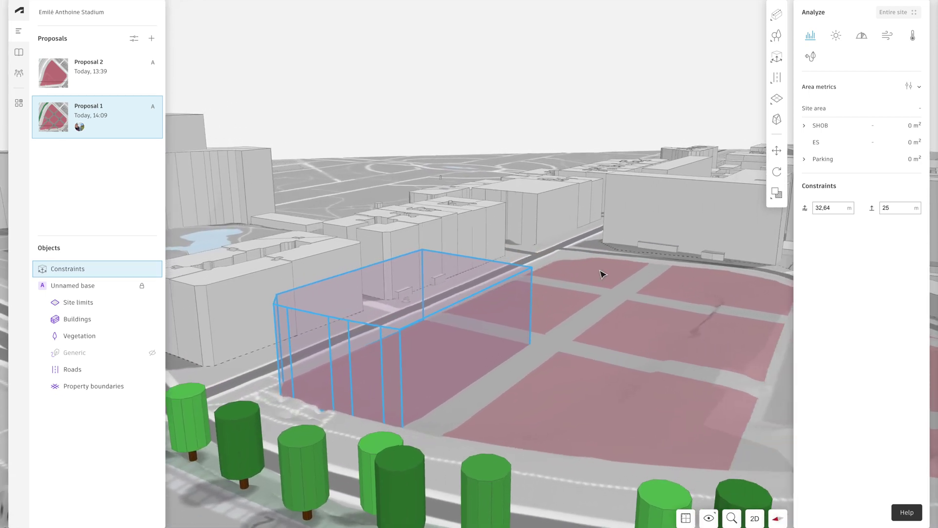
Extrude a second site-limit block into another 25 m constraints volume
click(776, 99)
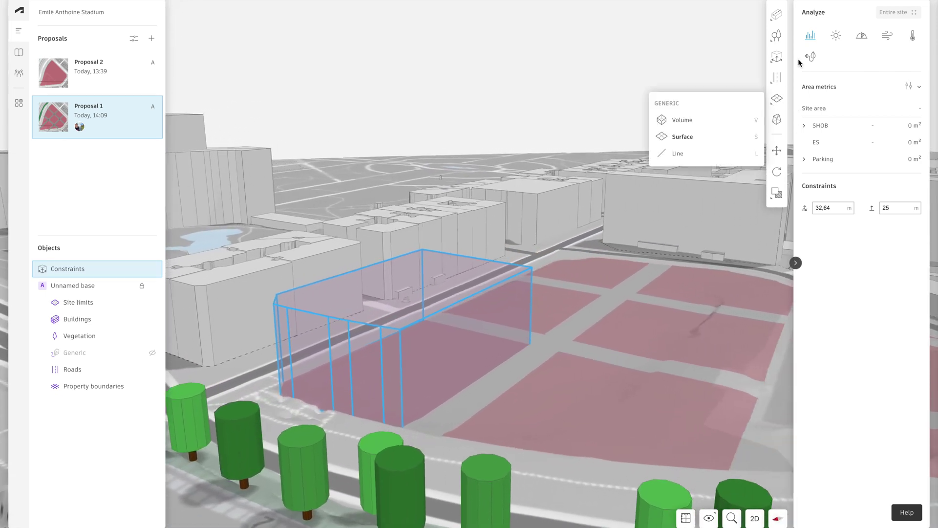
click(776, 57)
click(731, 114)
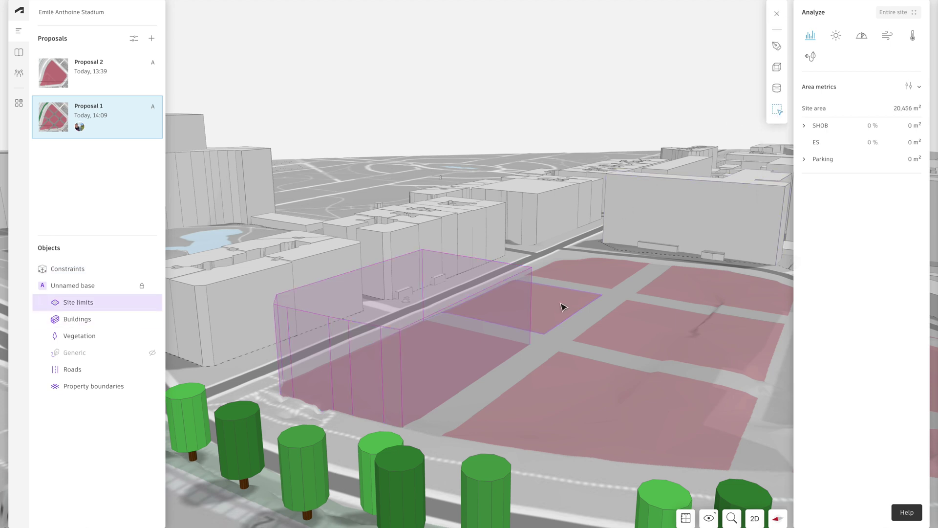
click(560, 309)
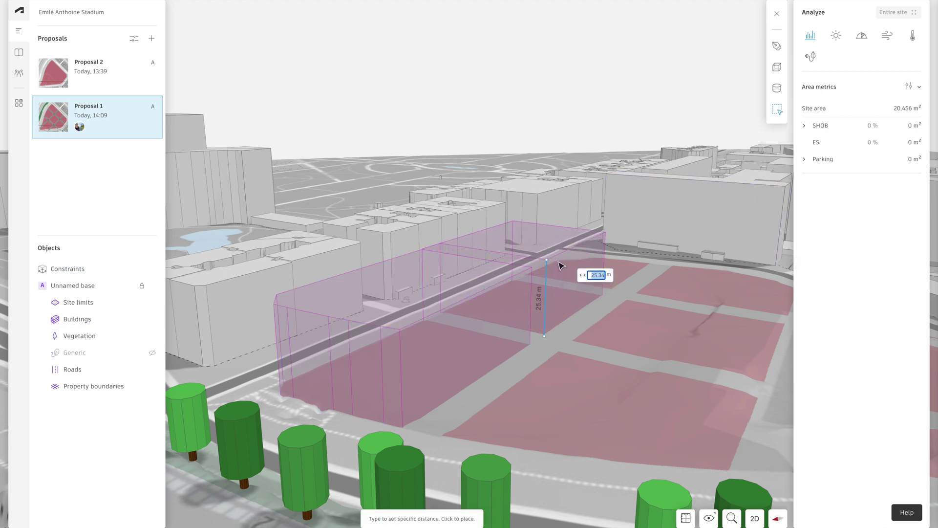
text(25)
key(Return)
click(603, 337)
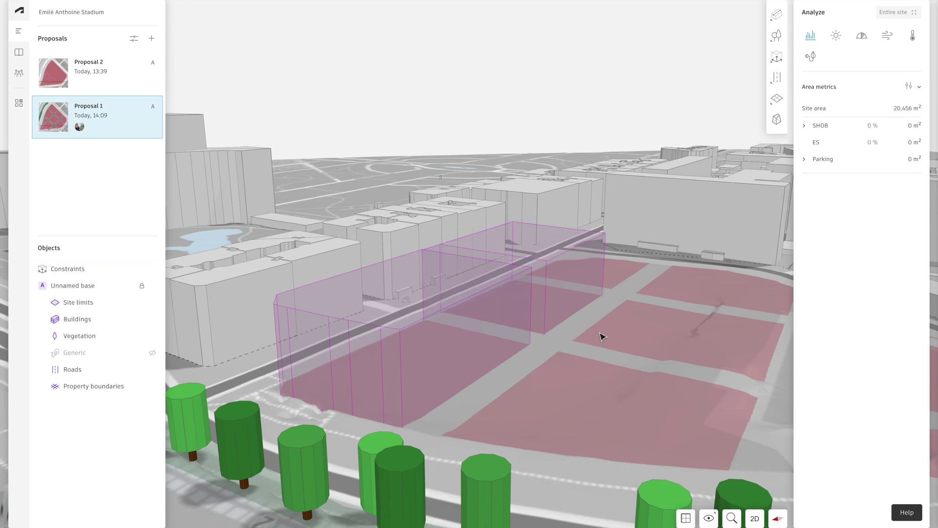
scroll(602, 336, down, 3)
drag(649, 336, 639, 318)
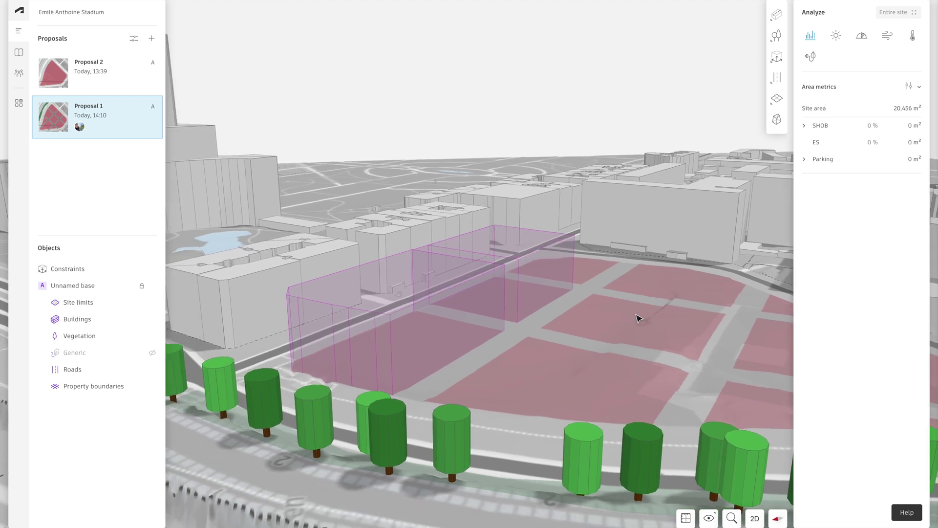
mouse_move(780, 19)
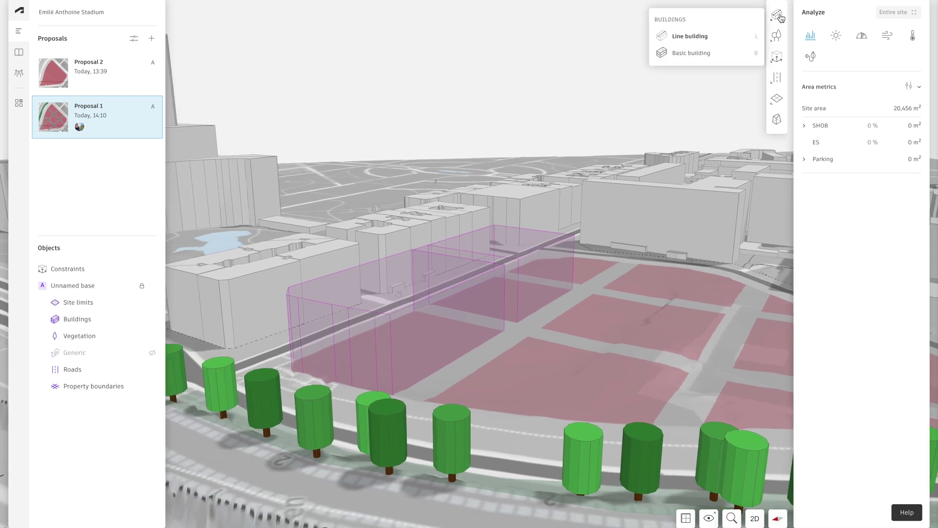
Turn the front constraint volume into a 25 m building and the rear one into a 27.15 m building
click(701, 53)
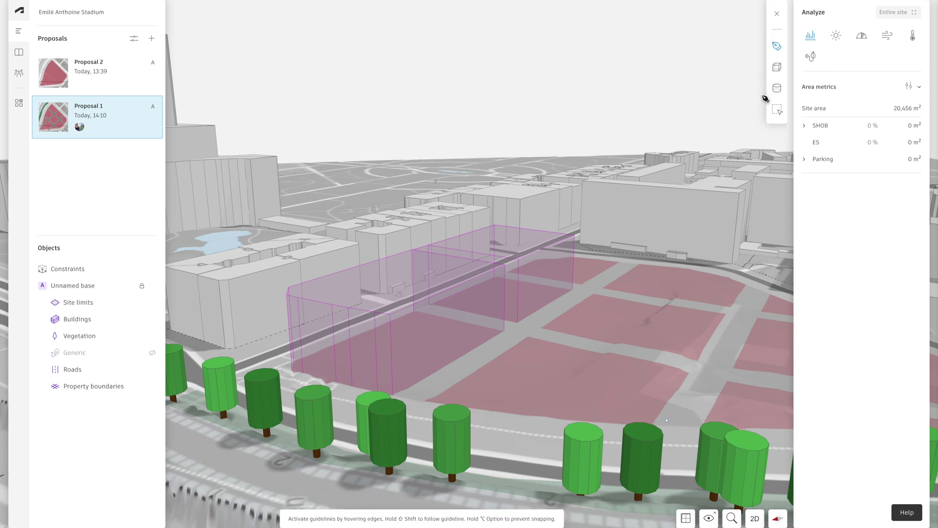
click(777, 108)
click(549, 245)
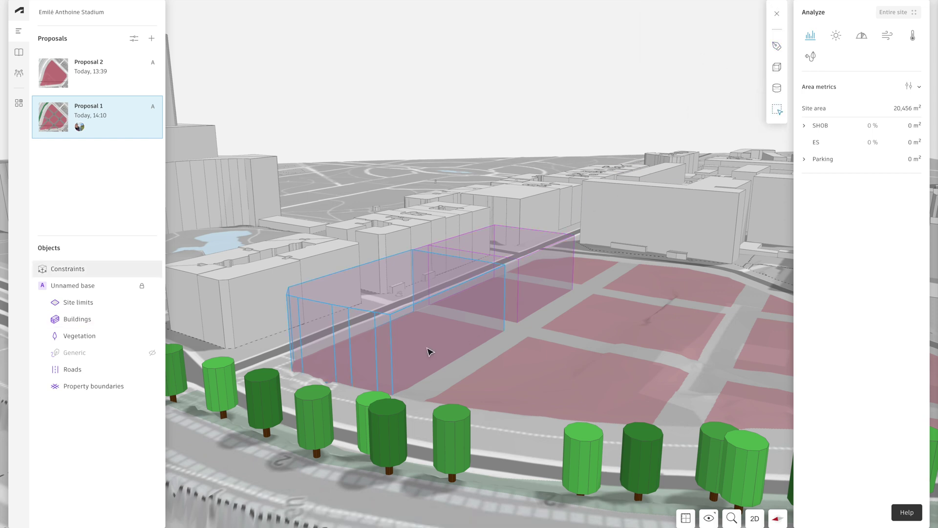
double_click(409, 340)
click(409, 335)
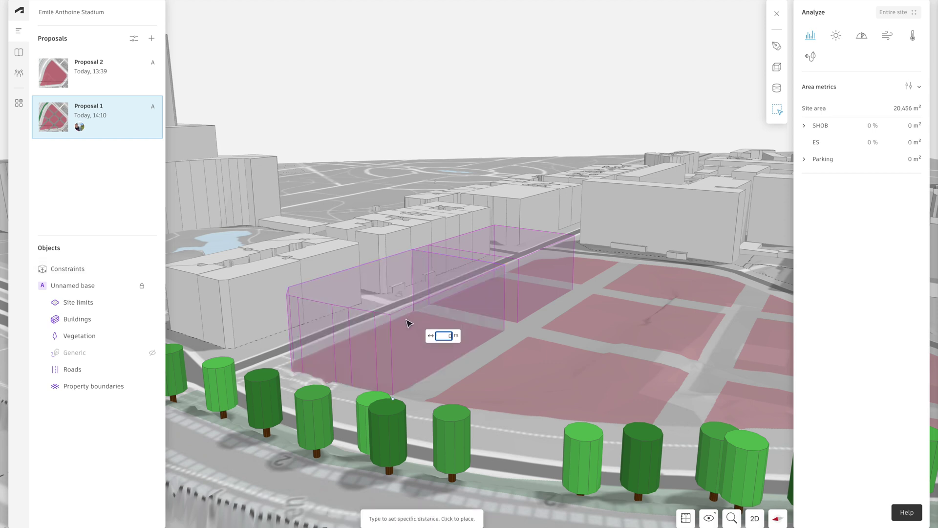
click(399, 314)
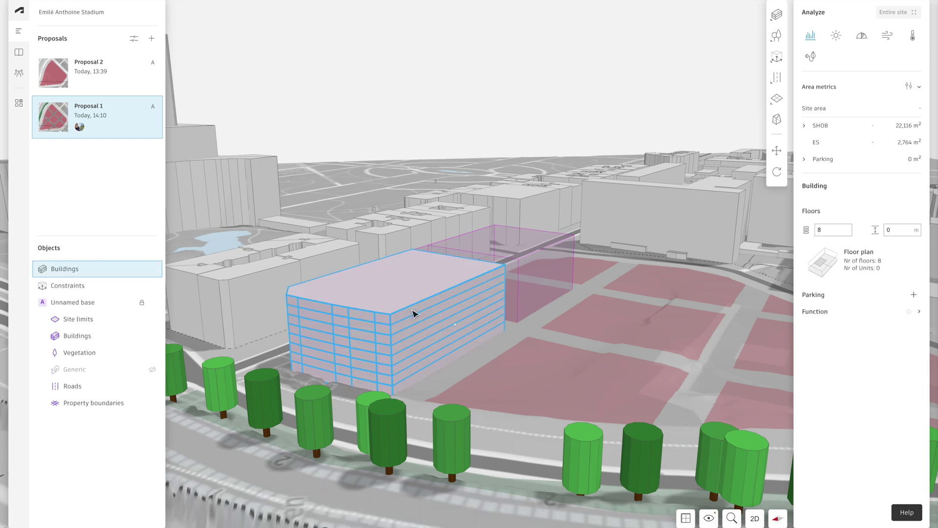
click(561, 282)
double_click(549, 259)
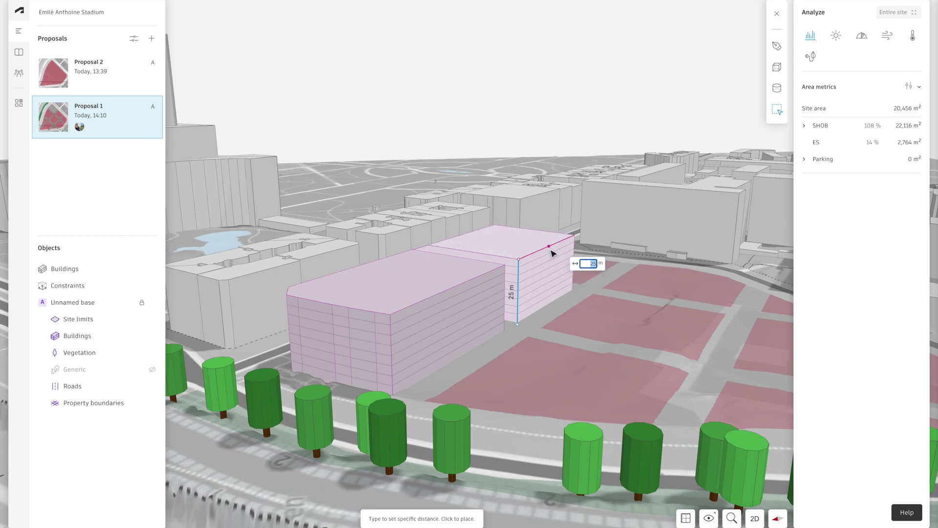
click(553, 254)
right_drag(617, 274, 341, 284)
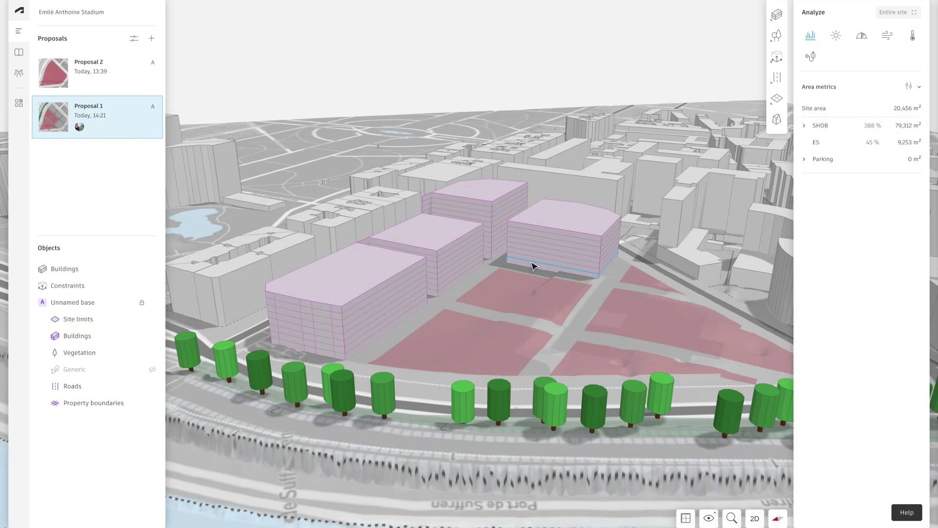
mouse_move(776, 102)
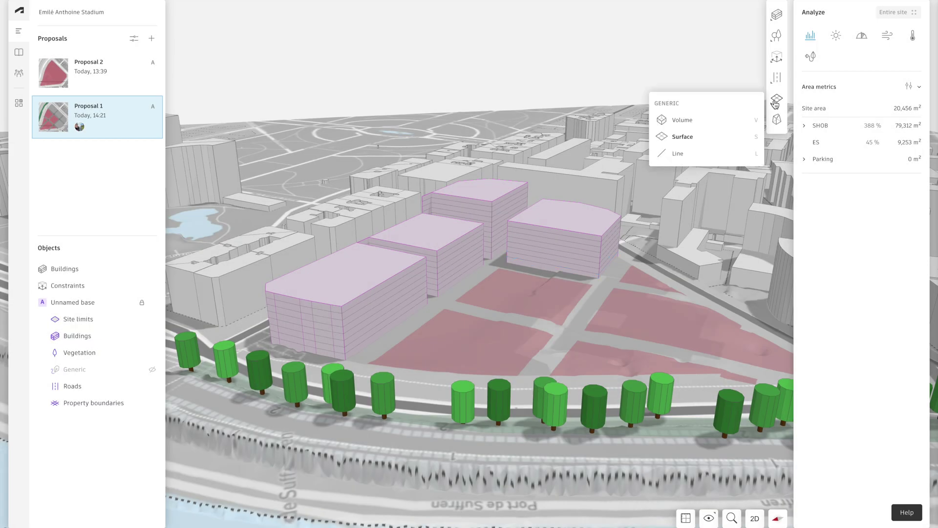
Trace a Generic surface over the central parcel and colour it green #1CB53B
click(732, 137)
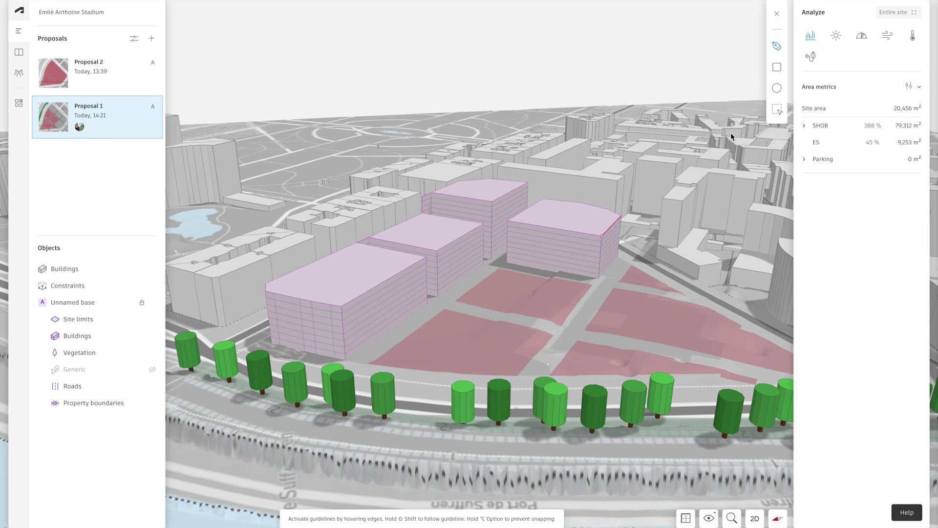
click(528, 292)
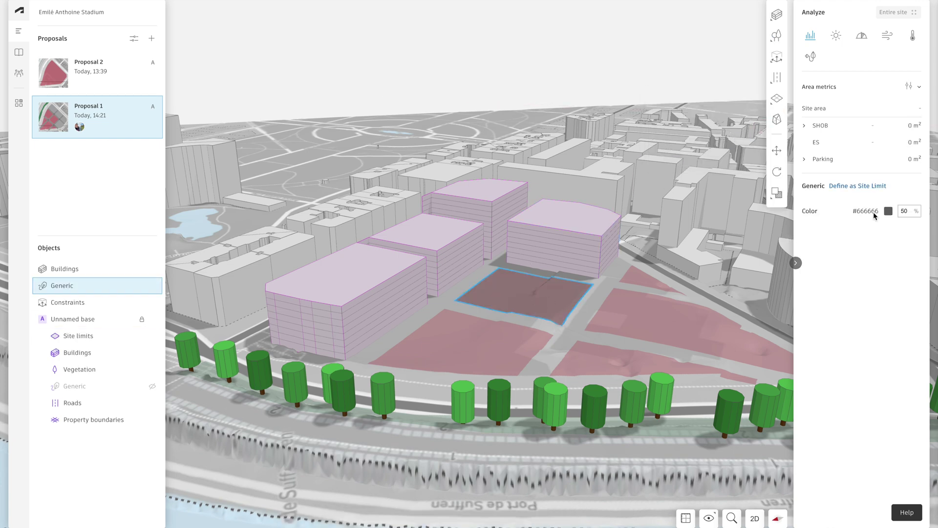
click(887, 212)
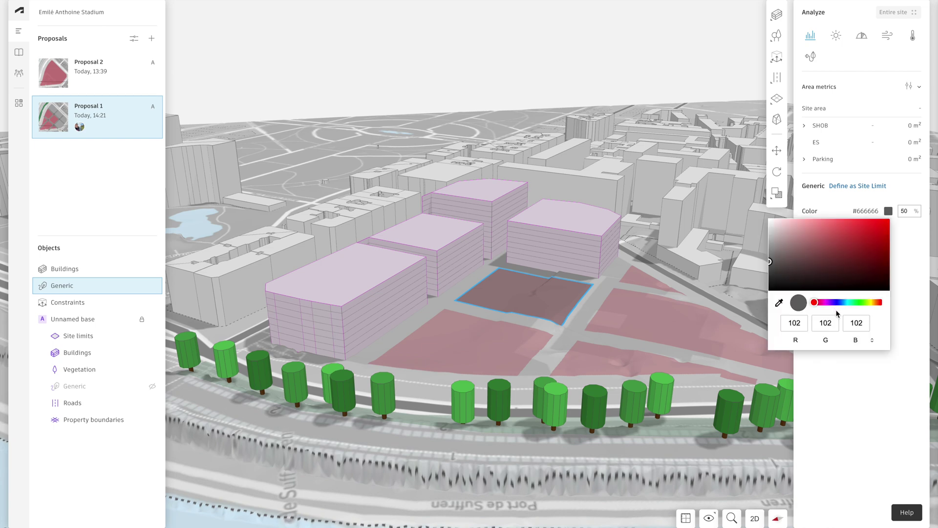
click(857, 303)
drag(860, 264, 870, 239)
key(Escape)
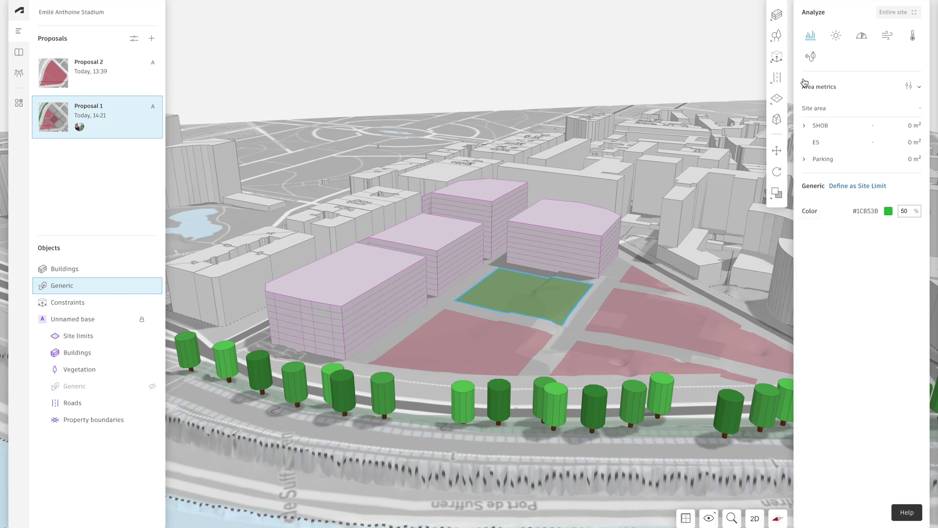
Plant a tree line along the green courtyard's edge, 12.5 m apart and 11.9 m tall
mouse_move(778, 36)
click(743, 57)
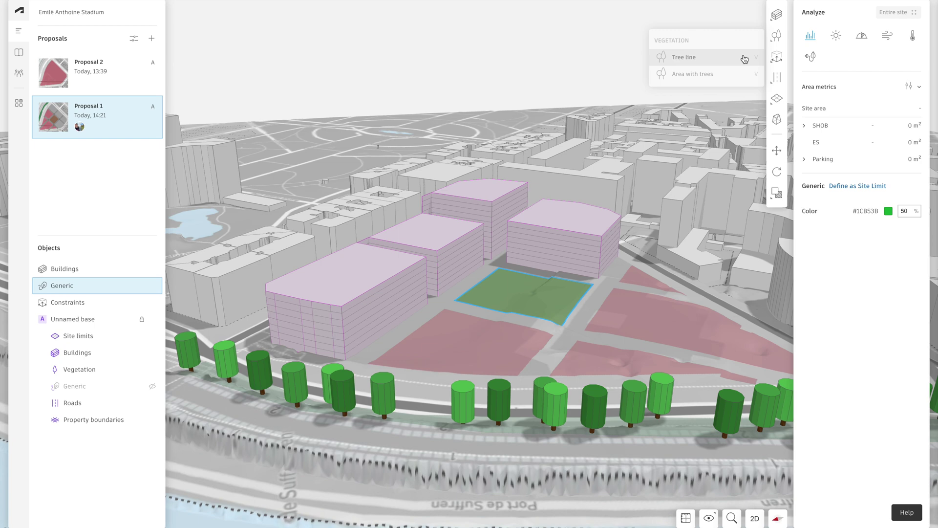
click(775, 69)
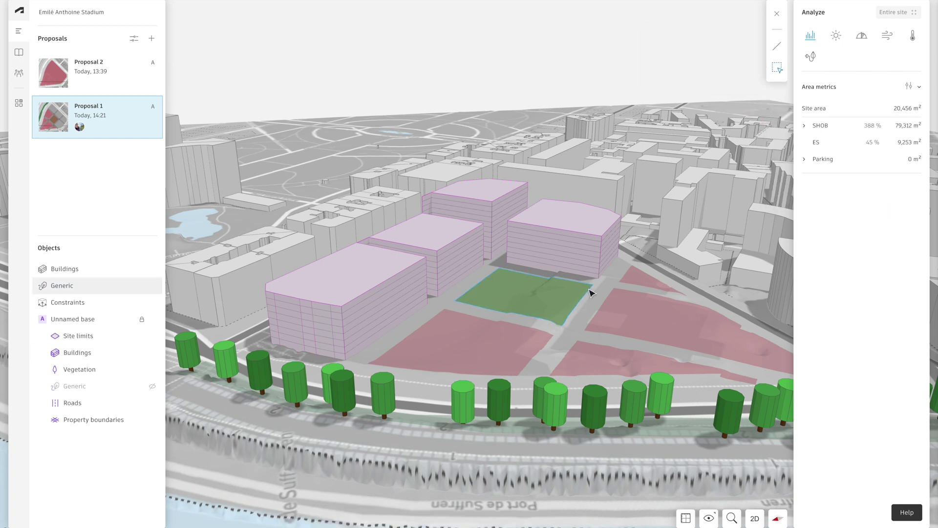
click(558, 310)
click(830, 241)
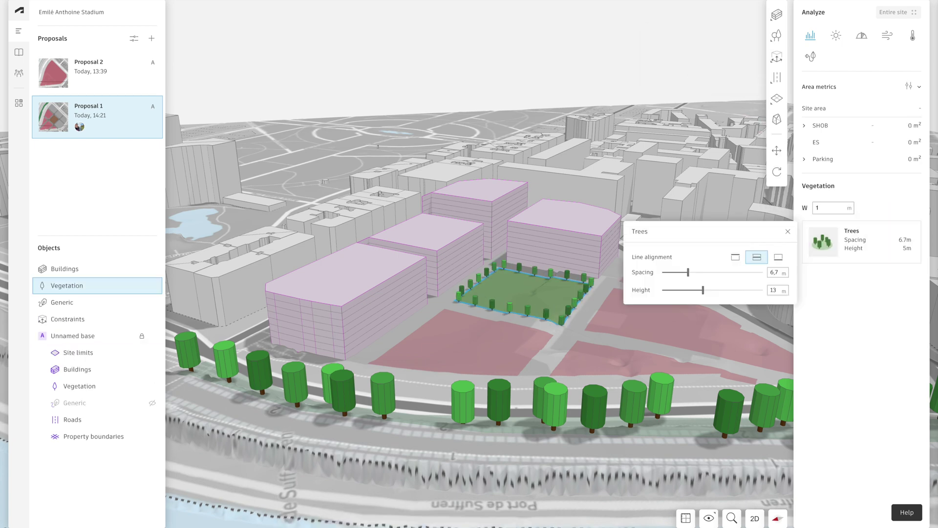
drag(742, 291, 712, 274)
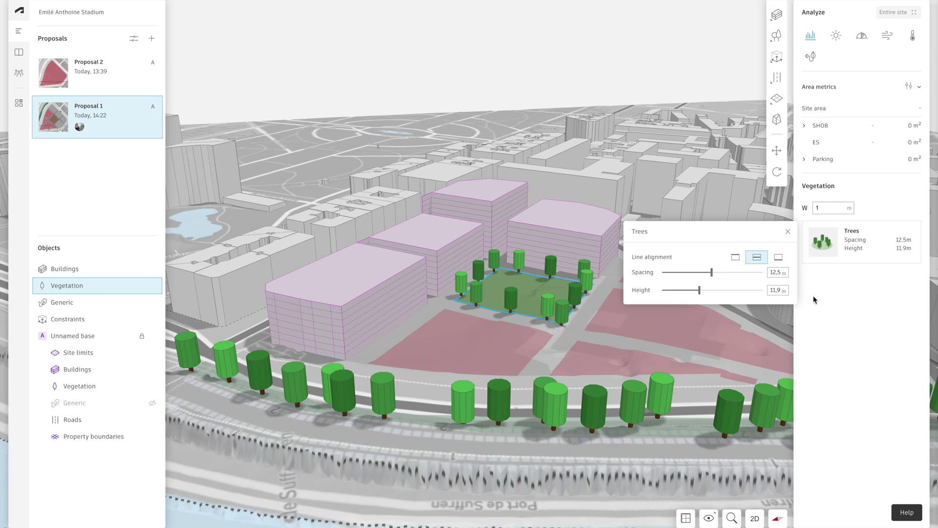
click(723, 346)
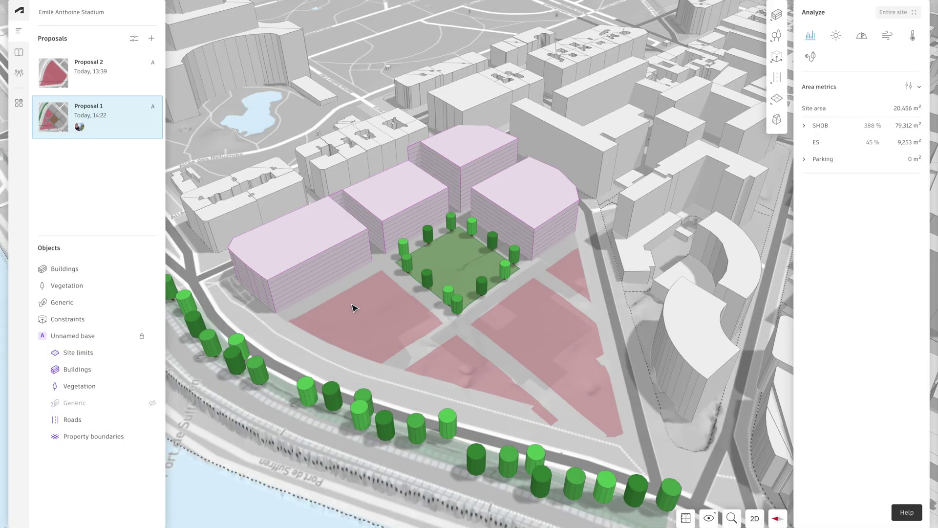
Hide the constraint volumes and set the three buildings' function to Residential
click(153, 321)
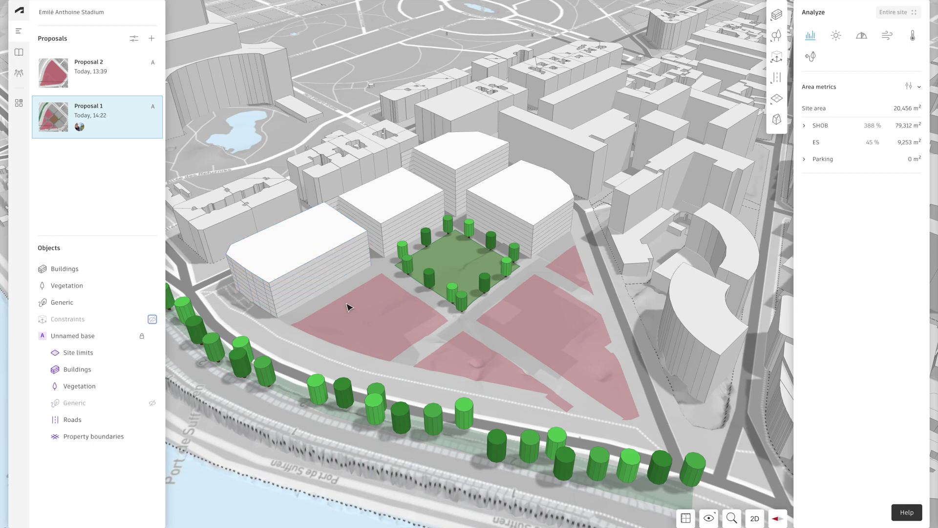
click(307, 253)
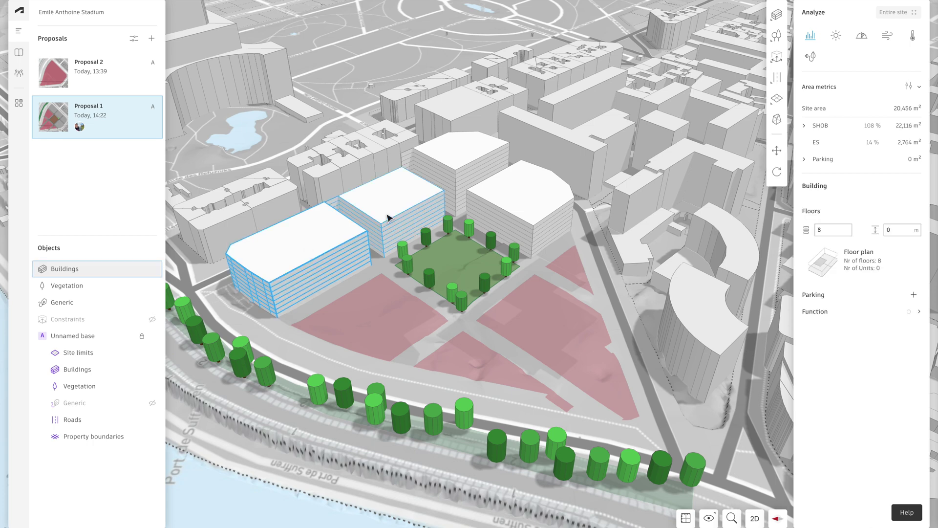
shift+click(397, 199)
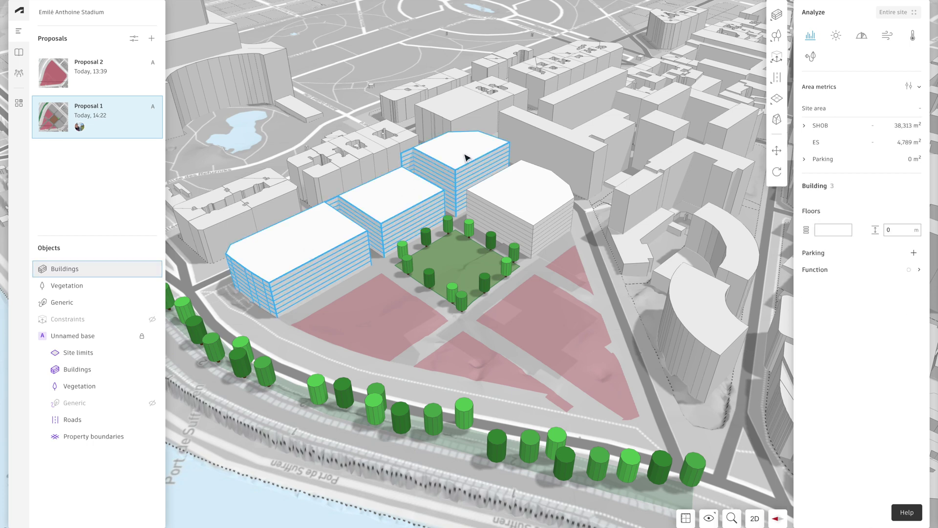
shift+click(516, 199)
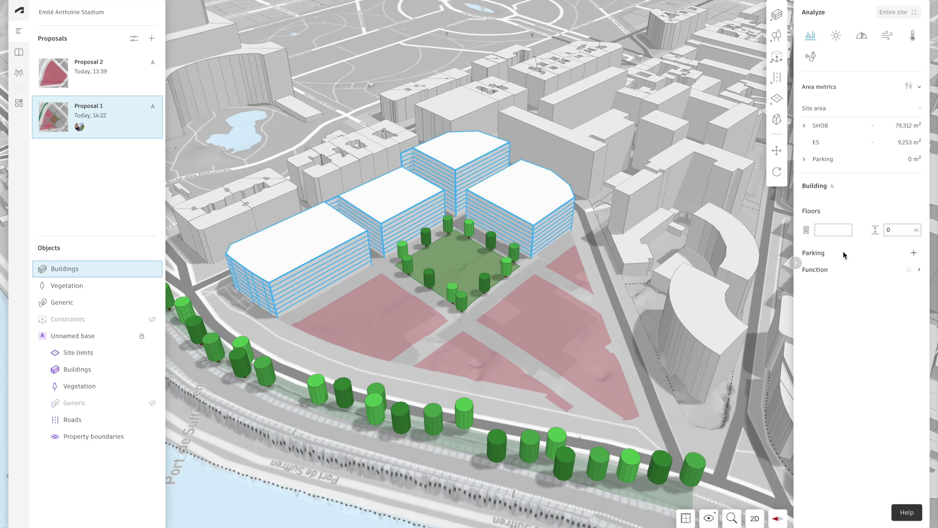
click(919, 269)
click(850, 288)
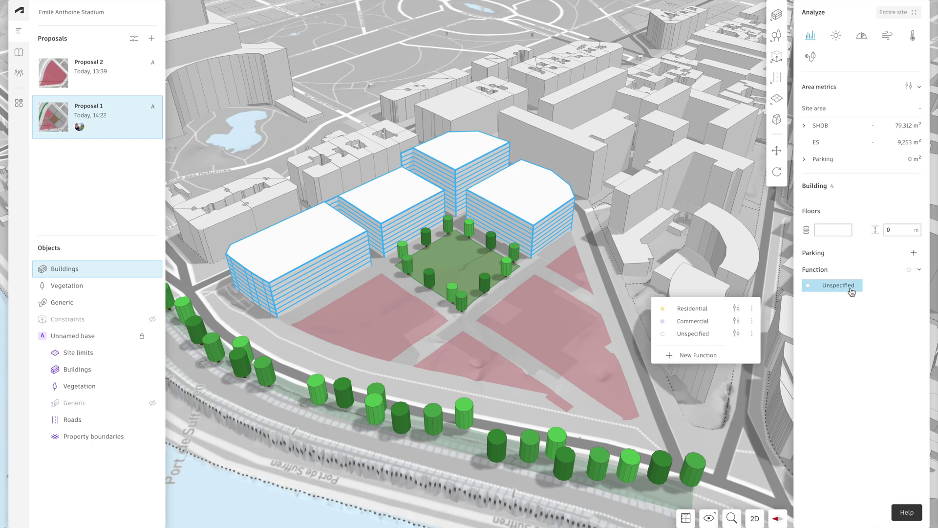
click(705, 309)
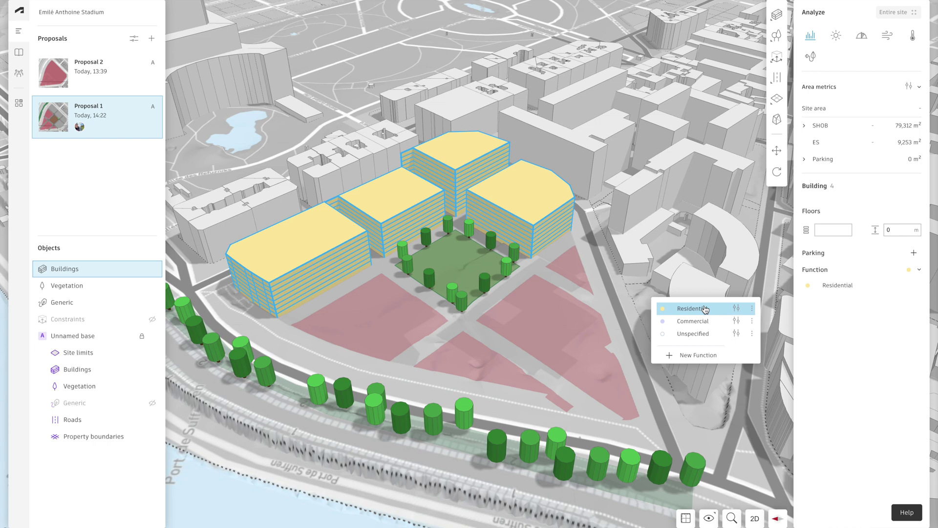
click(359, 312)
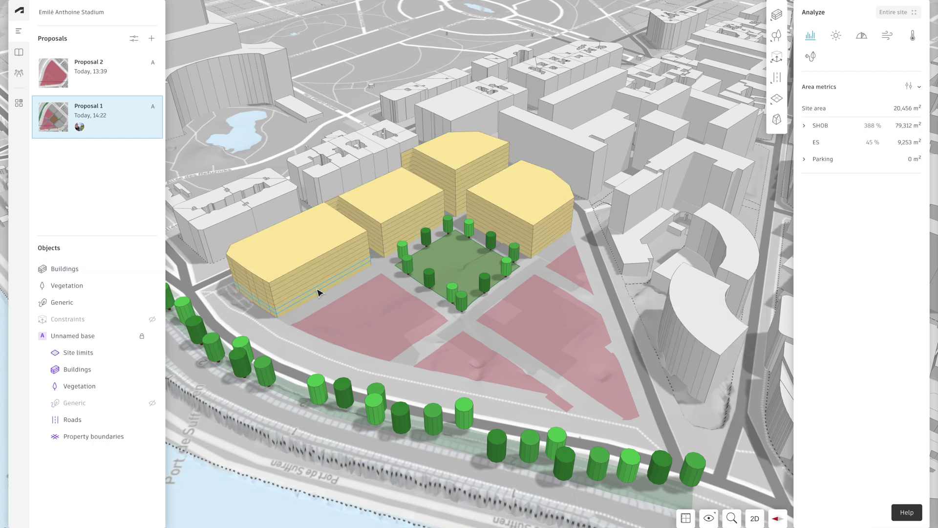
scroll(317, 292, up, 5)
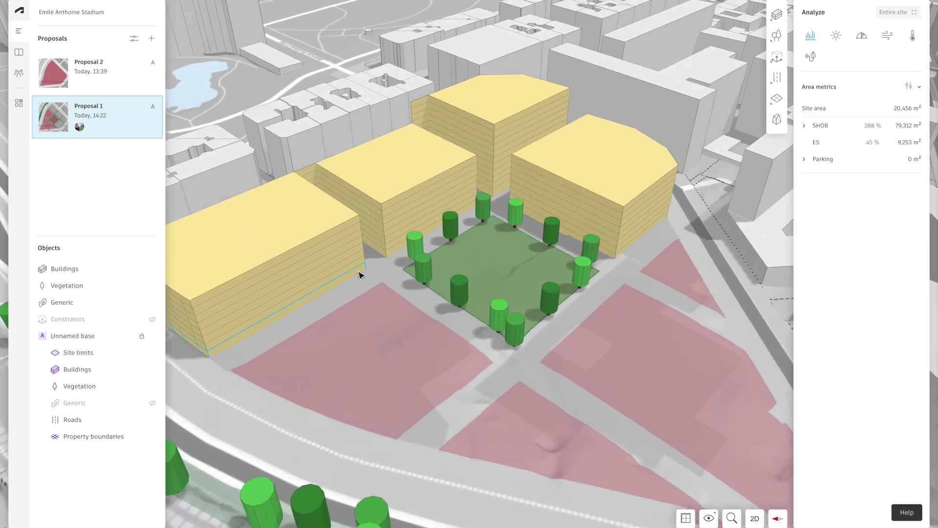
click(360, 275)
Give the three blocks' ground floors a 5 m floor height and the Commercial function
shift+click(394, 258)
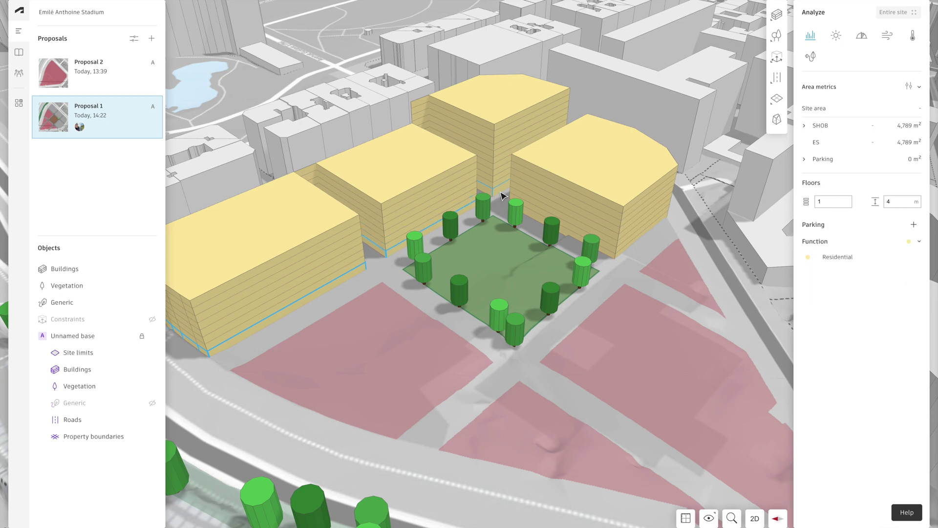
shift+click(504, 196)
click(900, 201)
text(5)
key(Return)
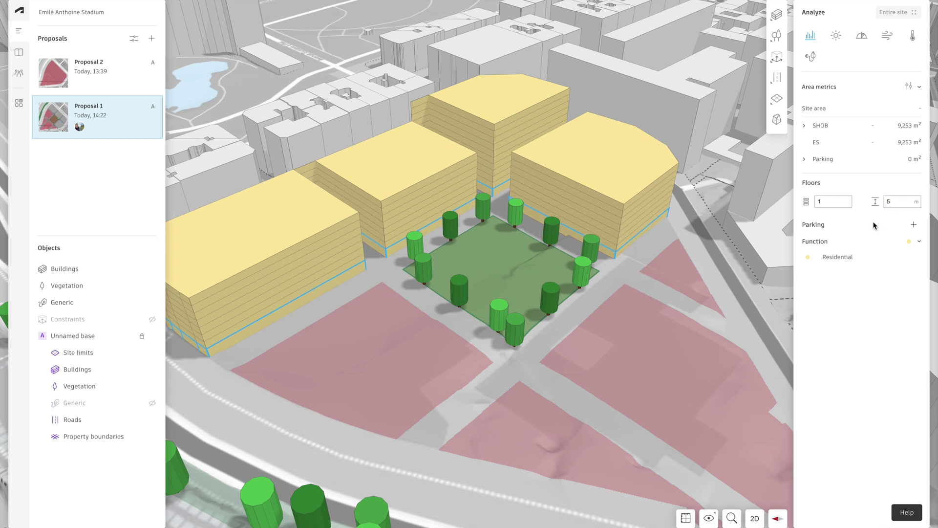
click(854, 262)
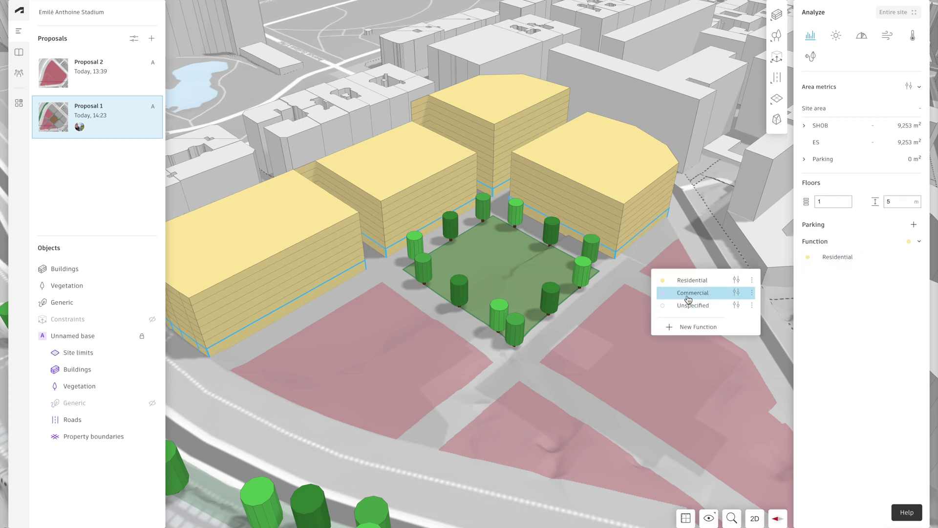
click(689, 293)
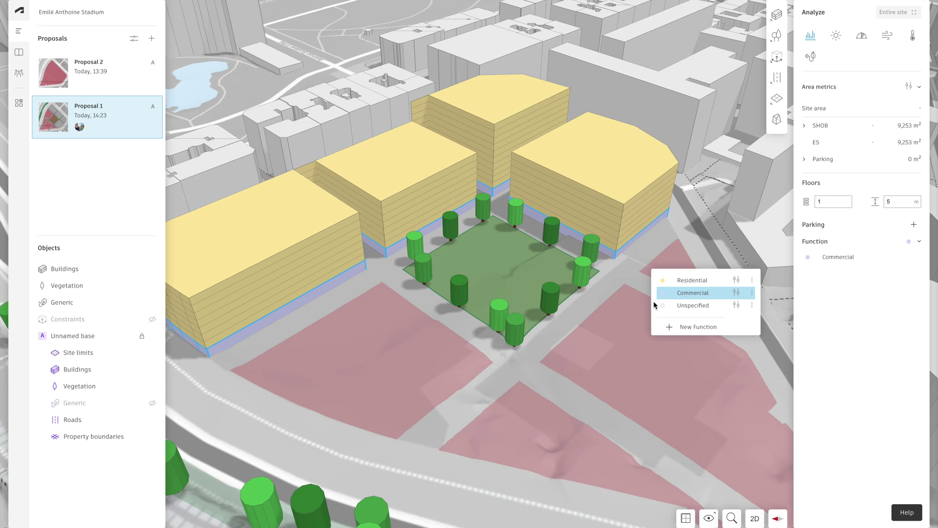
click(477, 337)
scroll(478, 337, down, 3)
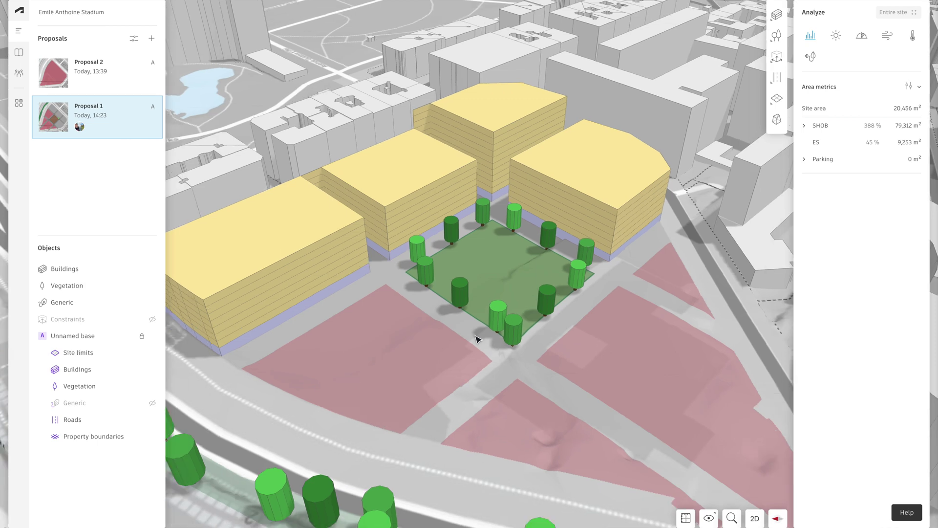
drag(479, 335, 518, 362)
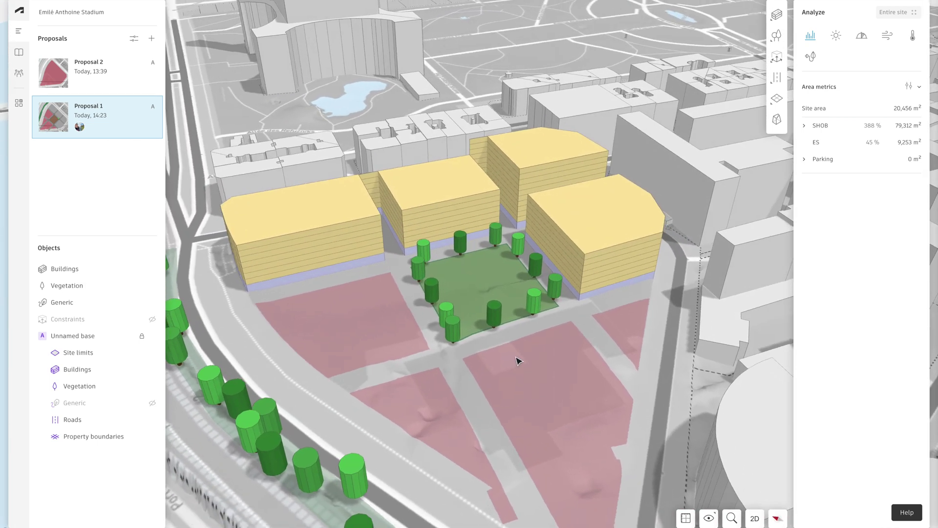
Extrude the triangular plot into a 55 m tall, 18-floor wedge-shaped tower
click(622, 257)
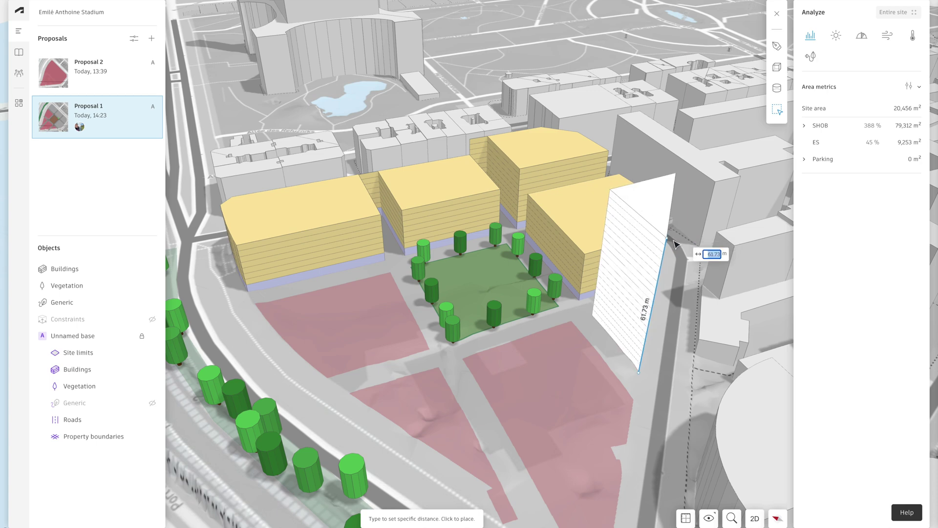
text(55)
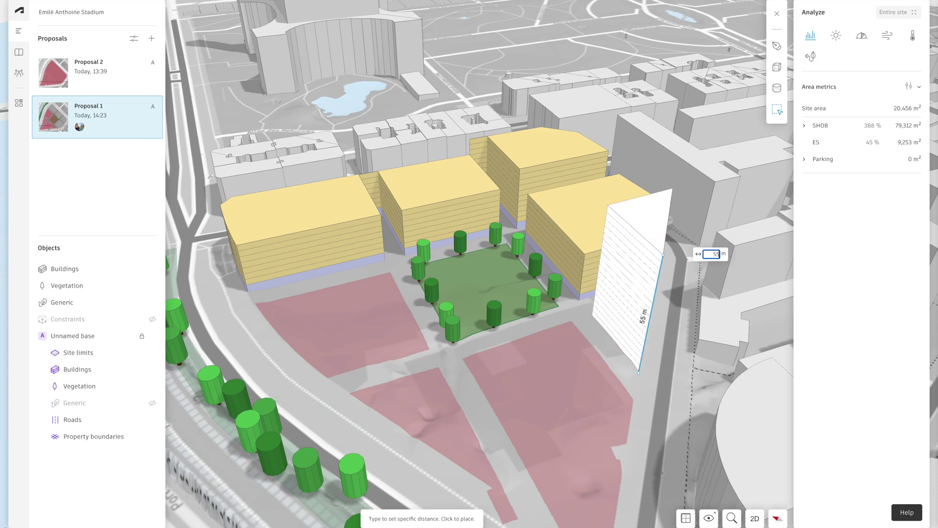
key(Return)
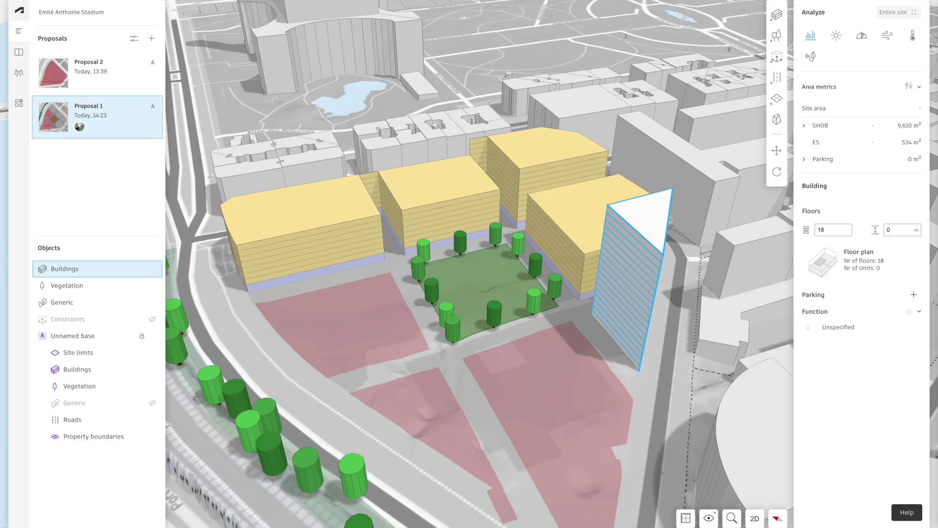
Create a new building function named Hotel with an orange colour
click(838, 327)
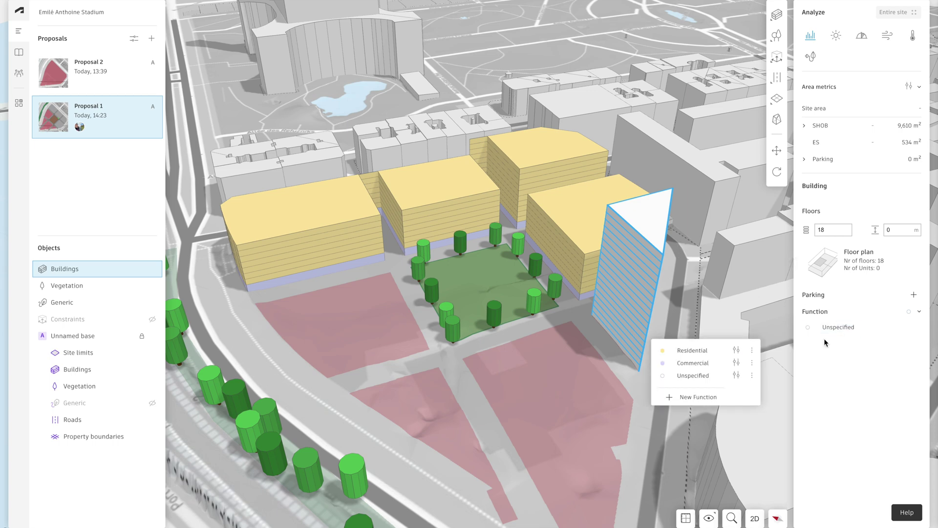
click(706, 397)
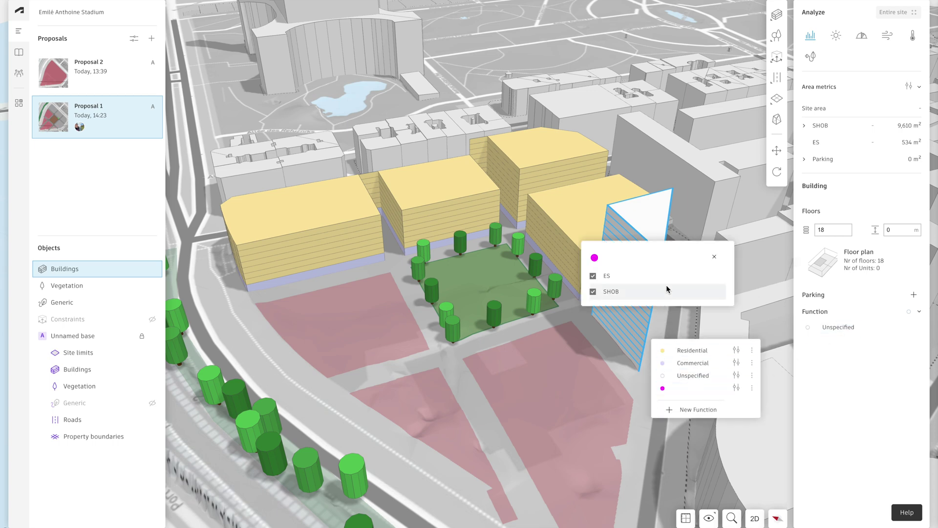
click(607, 258)
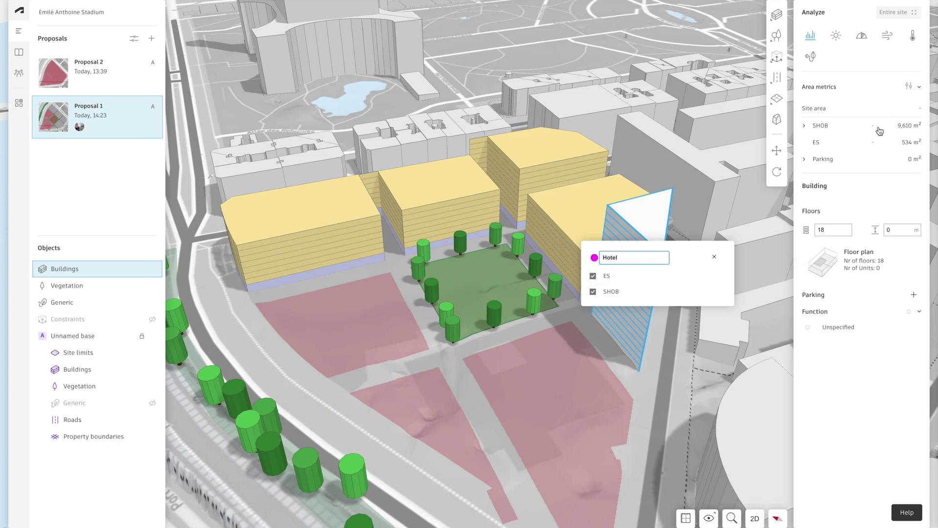
key(Return)
click(595, 261)
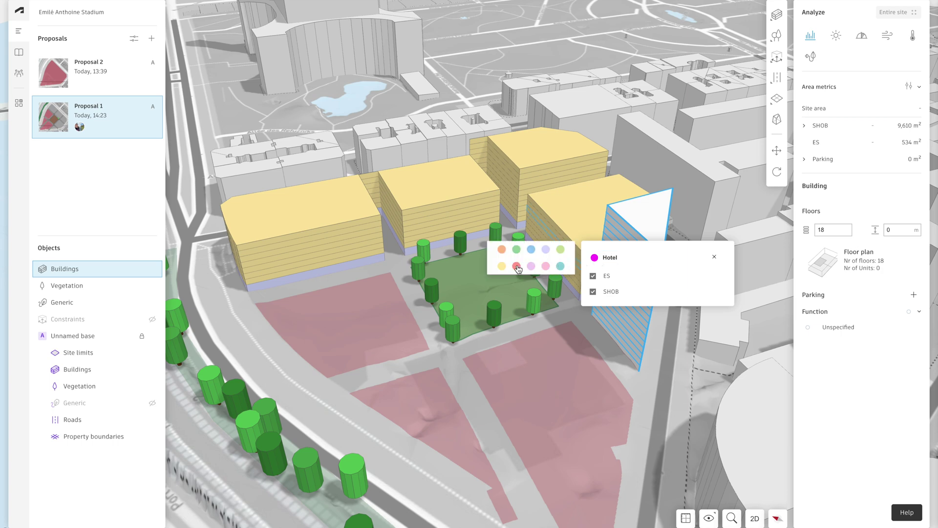
click(502, 249)
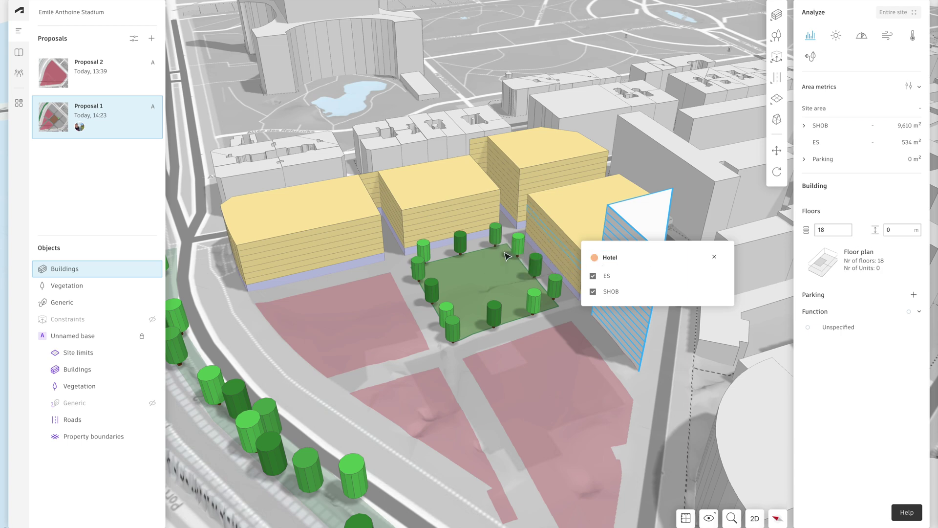
Assign the Hotel function to the triangular tower, raising SHOB to 88,922 m²
click(837, 327)
click(684, 388)
click(649, 387)
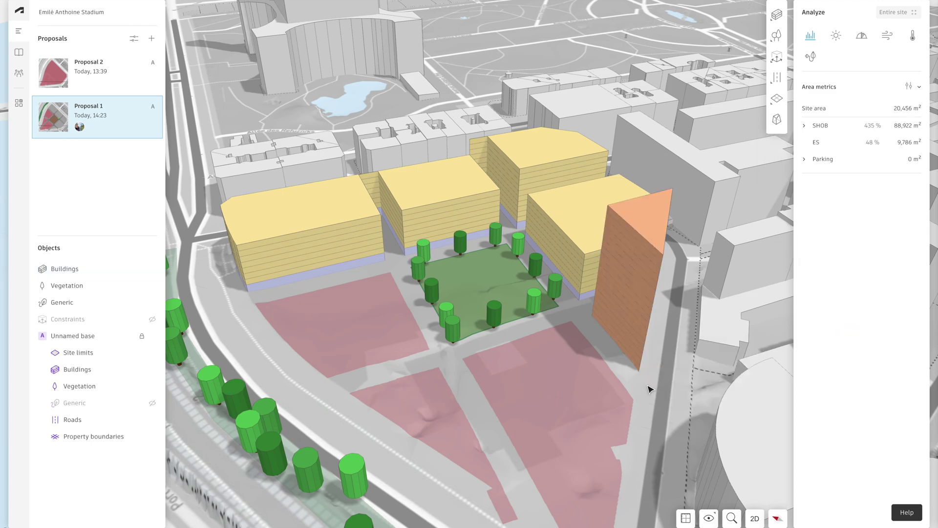
drag(649, 387, 667, 373)
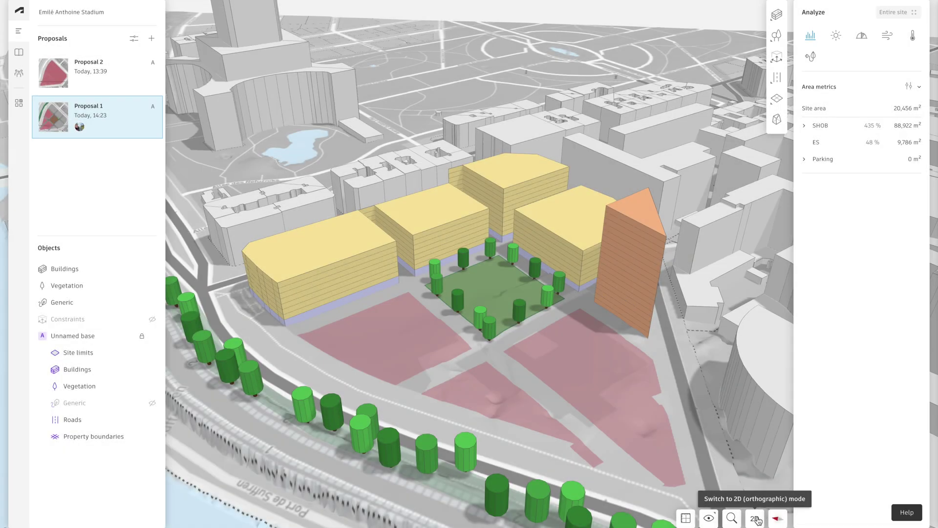
In the 2D plan, start a line building and set its width to 13 m
click(755, 519)
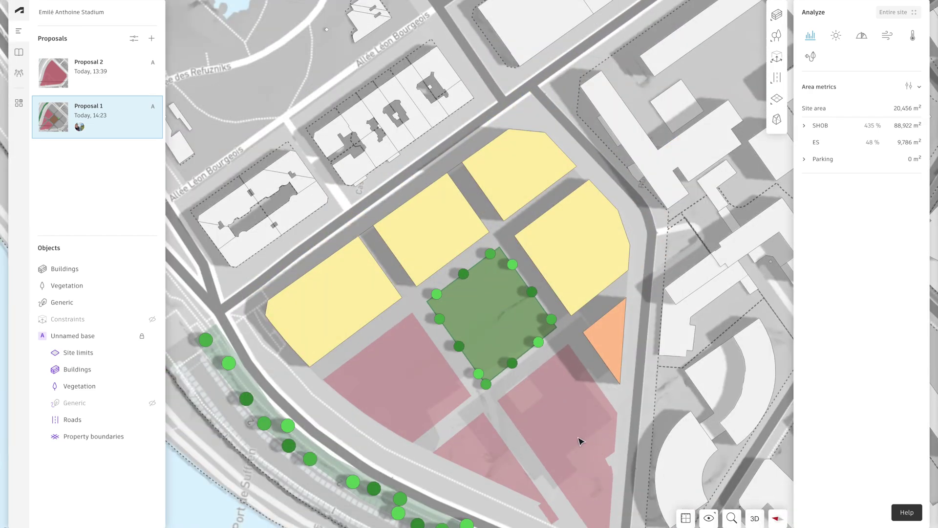
drag(582, 440, 553, 349)
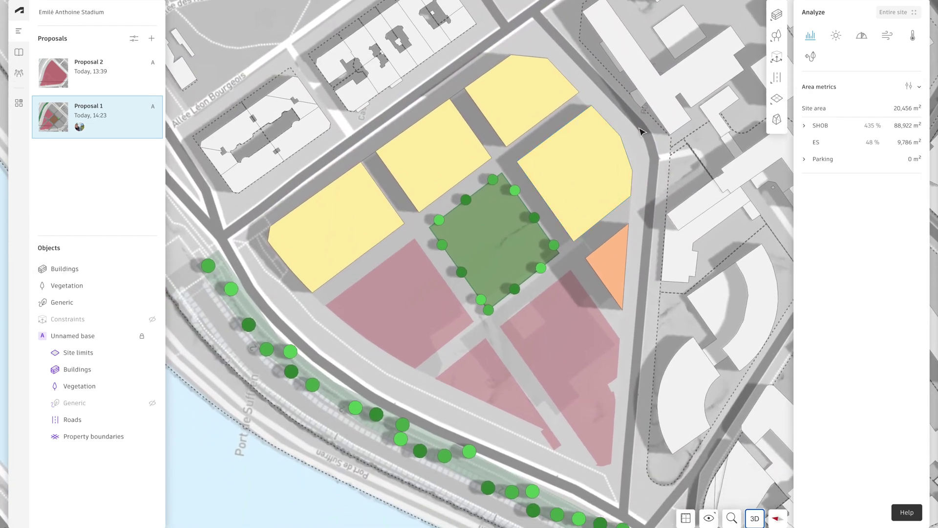
click(777, 15)
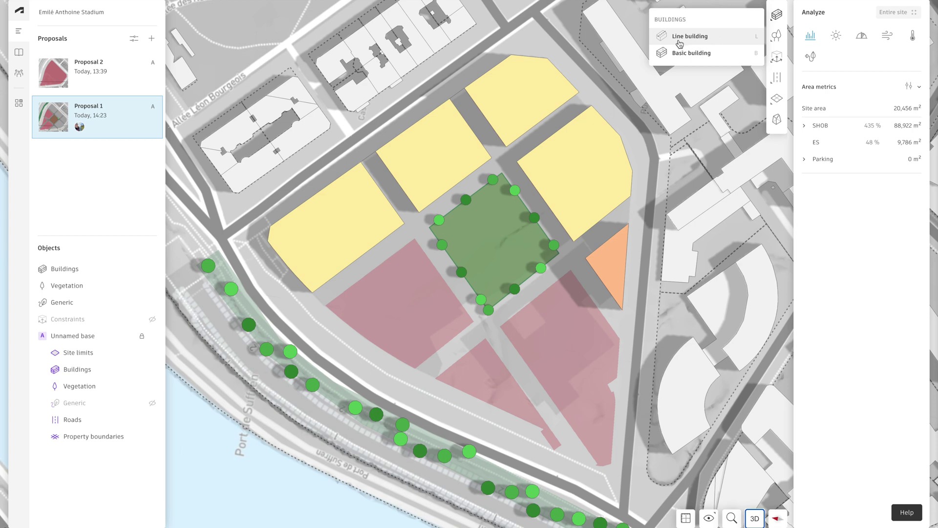
click(696, 41)
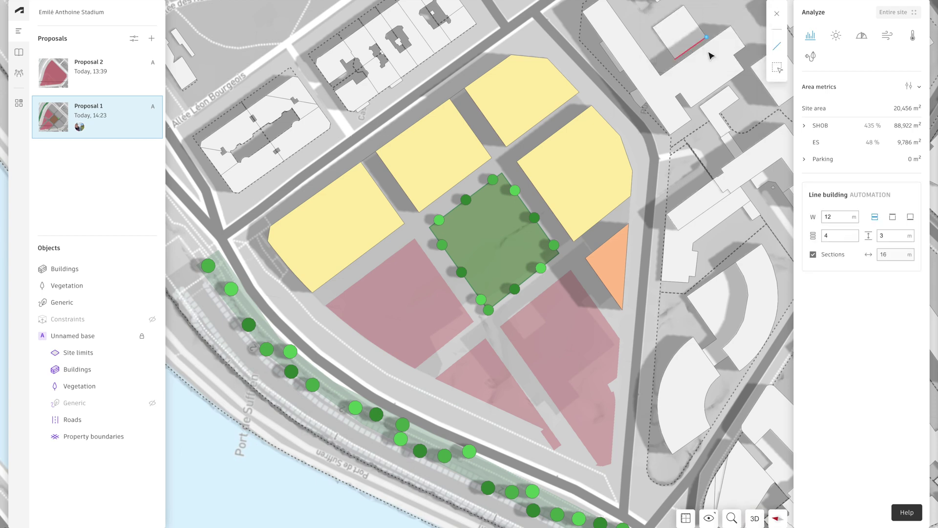
click(842, 216)
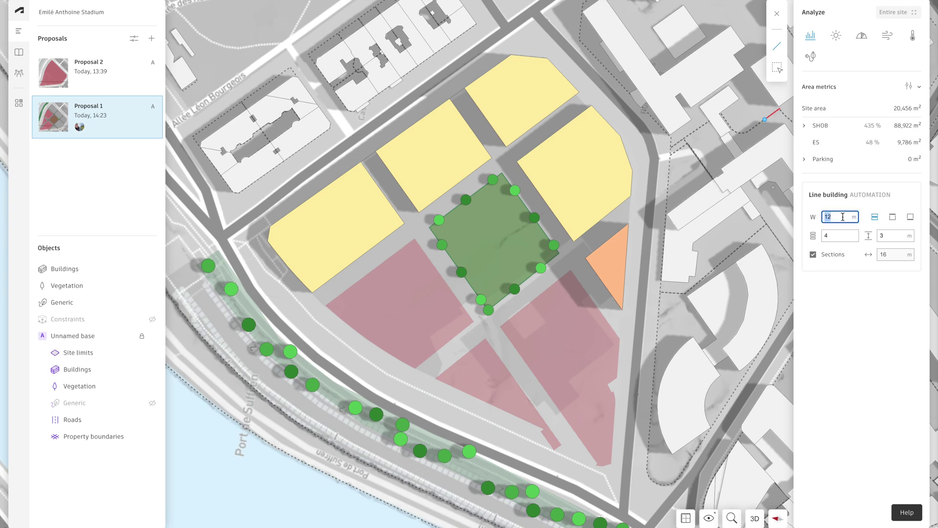
text(13)
key(Return)
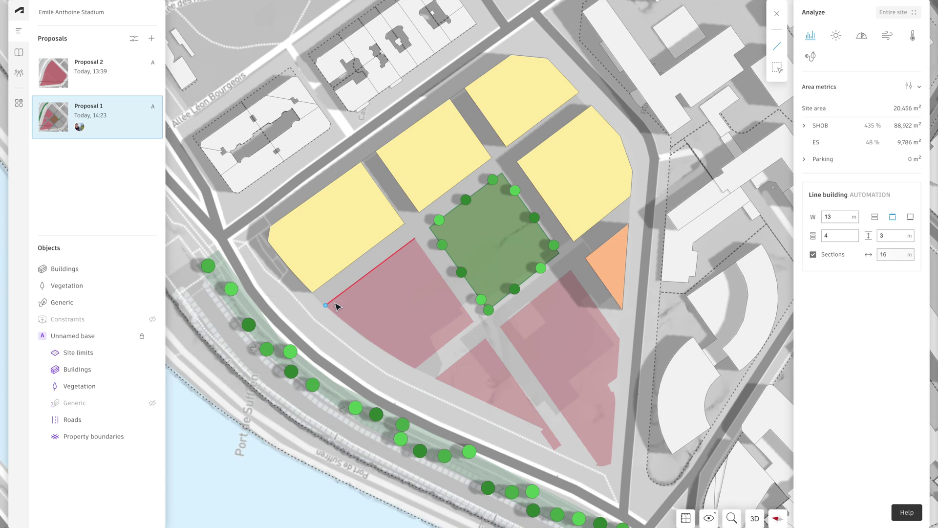
Draw an L-shaped line building through three corners of the left pink plot
click(336, 303)
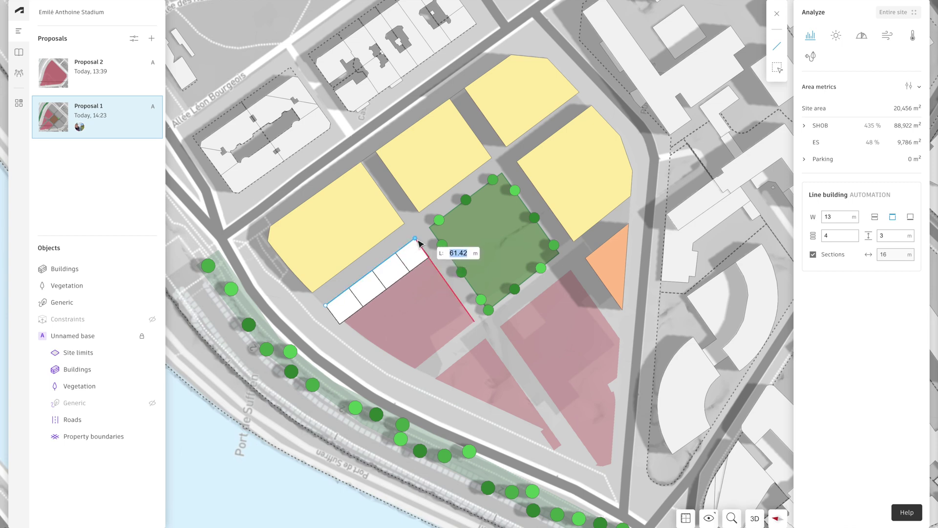
click(415, 245)
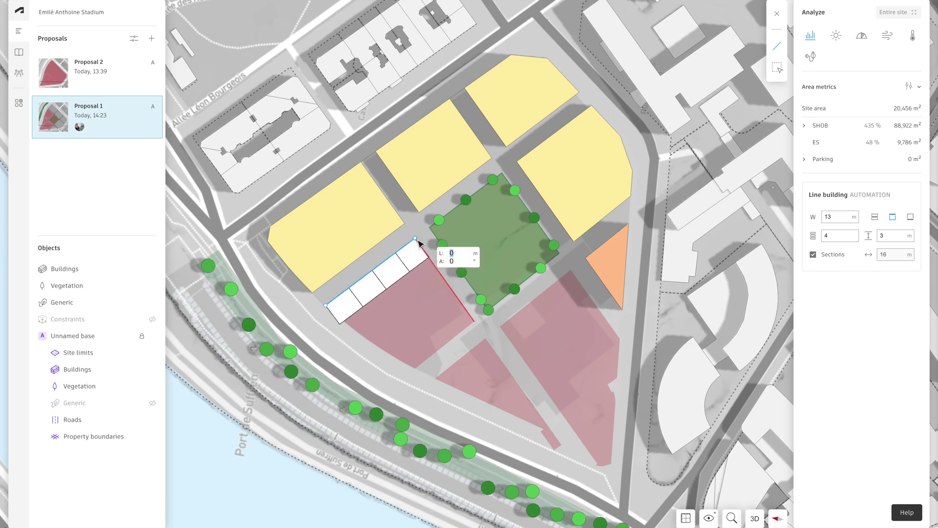
click(474, 321)
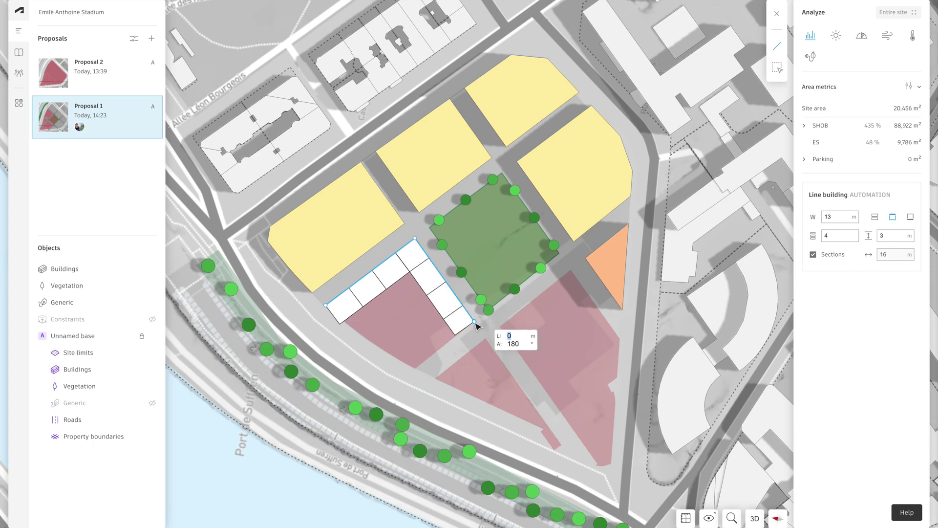
click(473, 321)
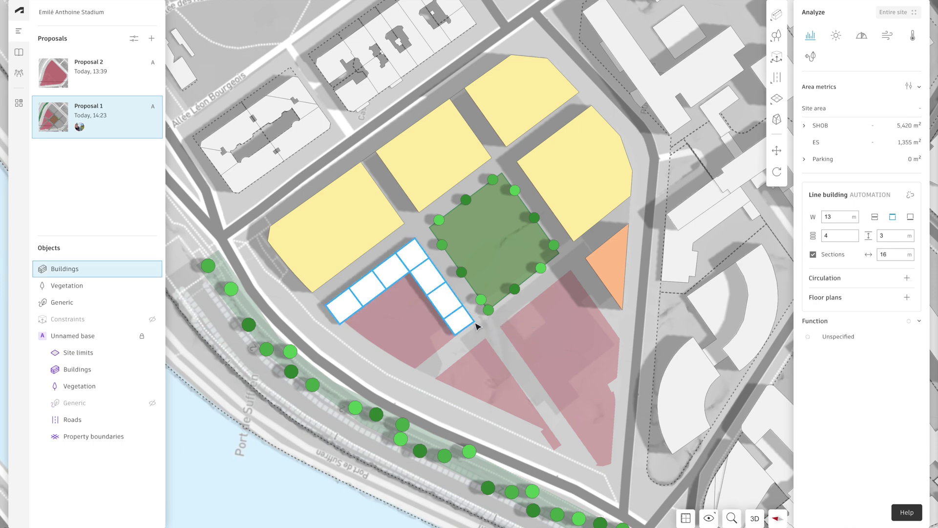
click(754, 518)
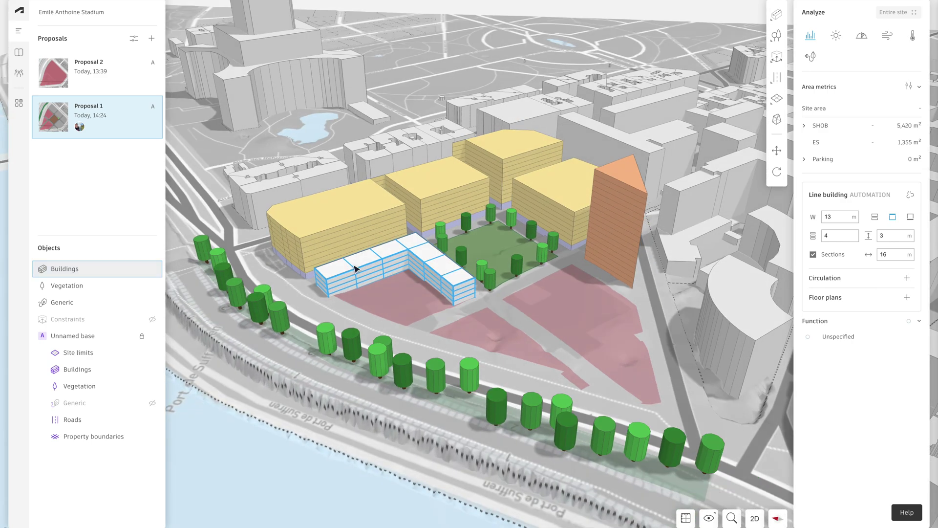
Set the L-shaped building to 7 floors with the Residential function, reaching 9,485 m² SHOB
scroll(362, 275, up, 5)
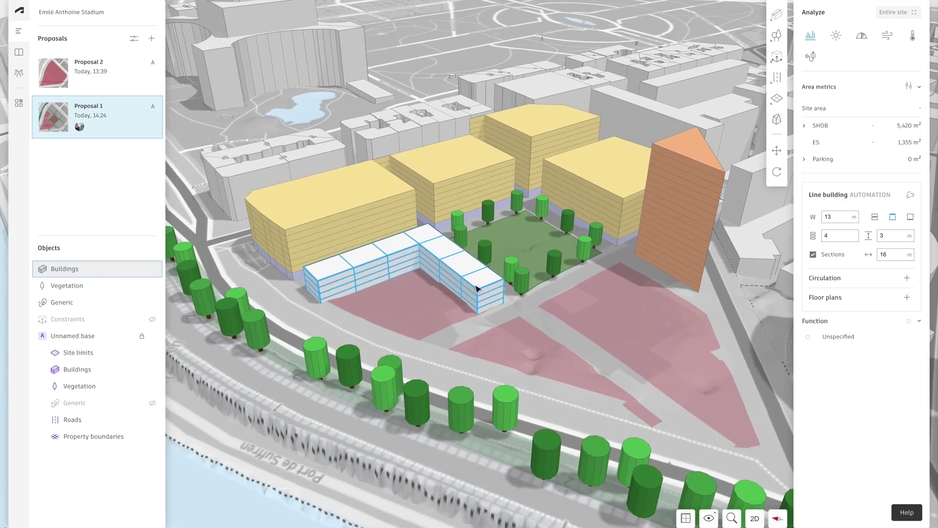
click(814, 255)
click(814, 255)
click(832, 236)
text(7)
key(Return)
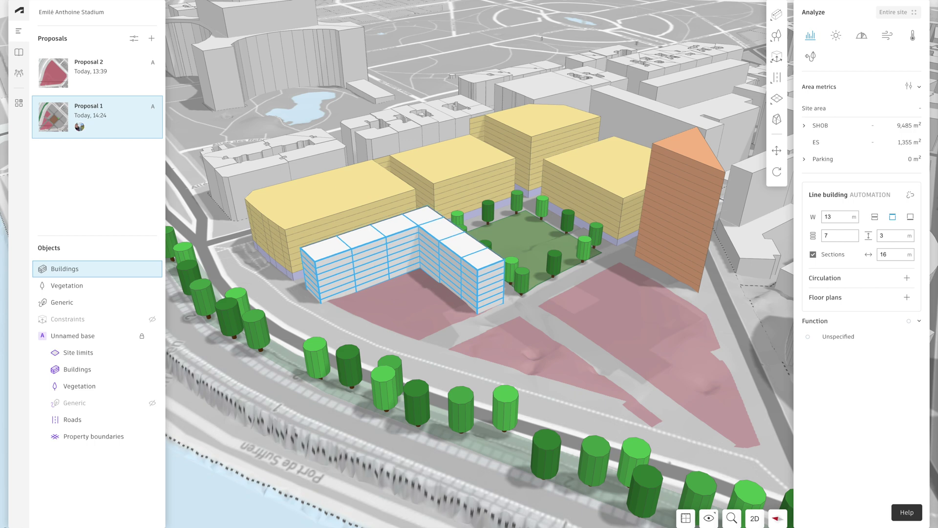
click(831, 337)
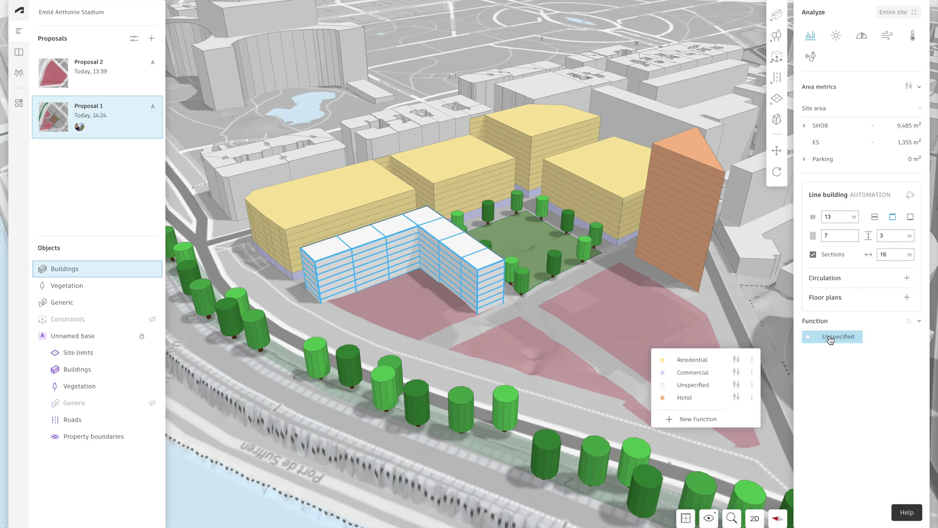
click(713, 364)
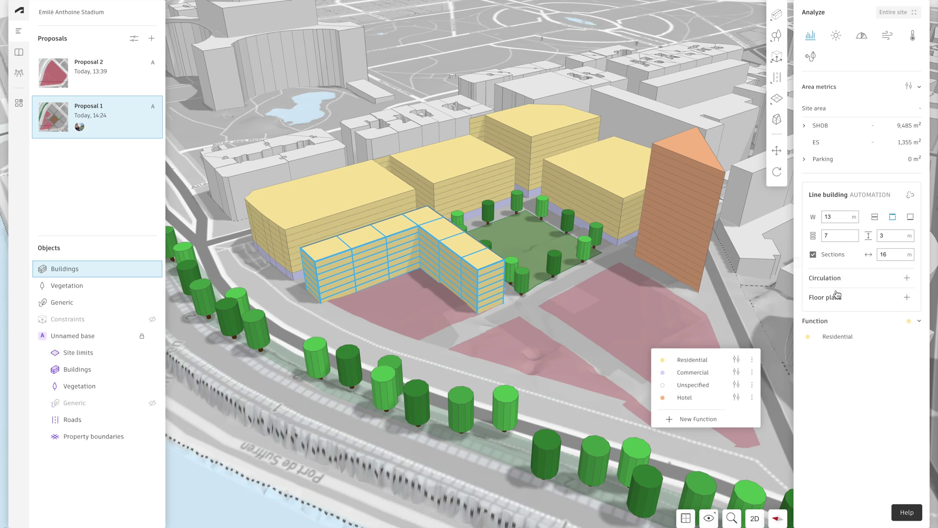
Add a new floor plan for the building's 16 m by 13 m section
click(907, 298)
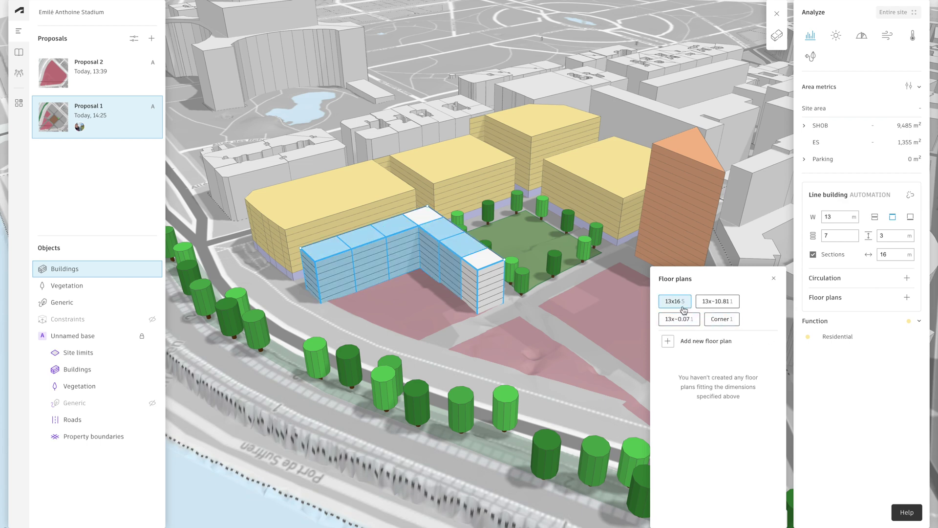
click(667, 341)
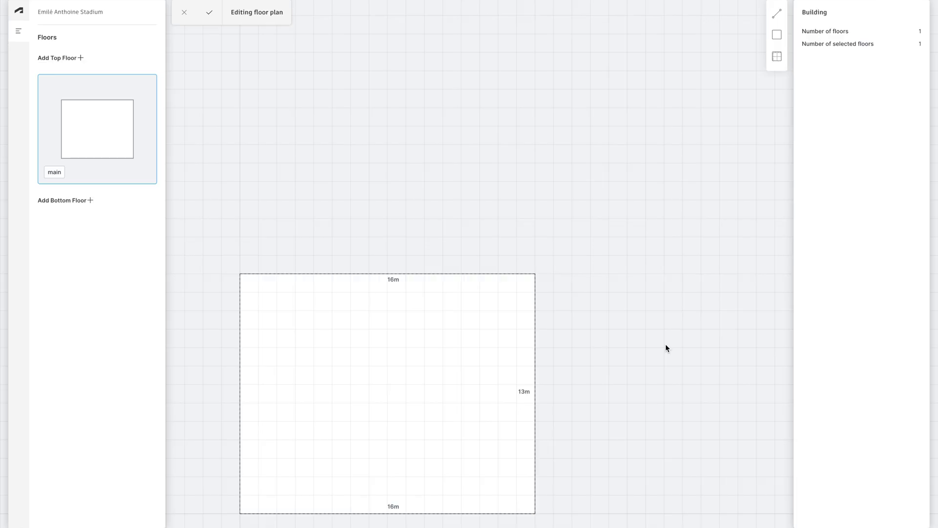
Draw an 8 by 5 m Core room along the top edge and show area numbers
click(777, 35)
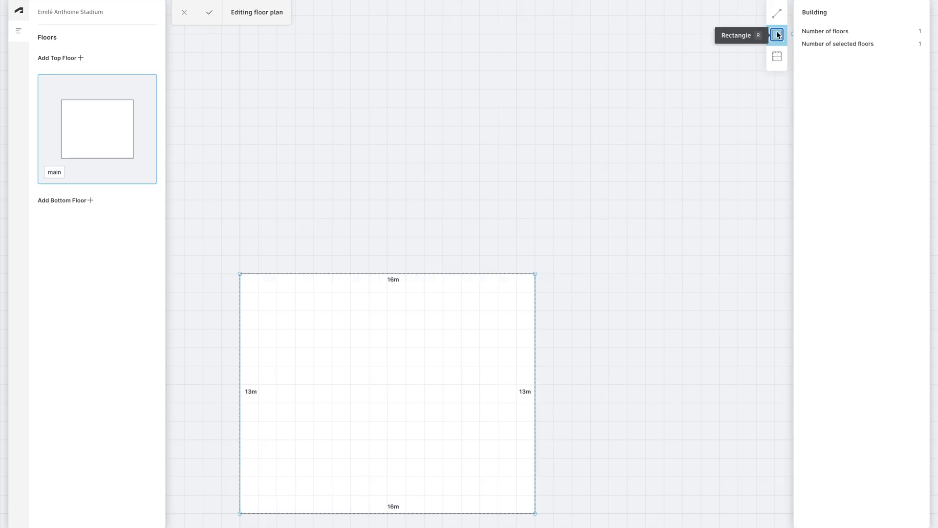
click(313, 274)
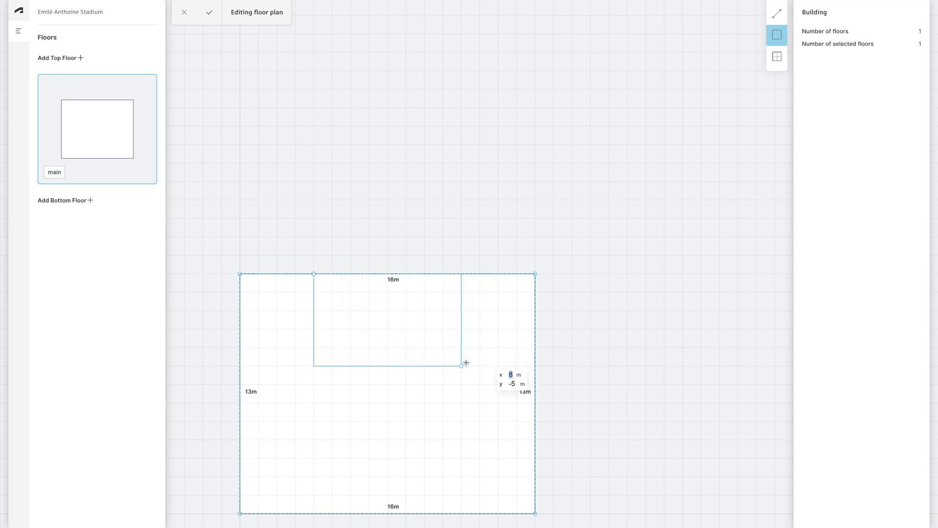
click(466, 362)
click(445, 356)
click(830, 127)
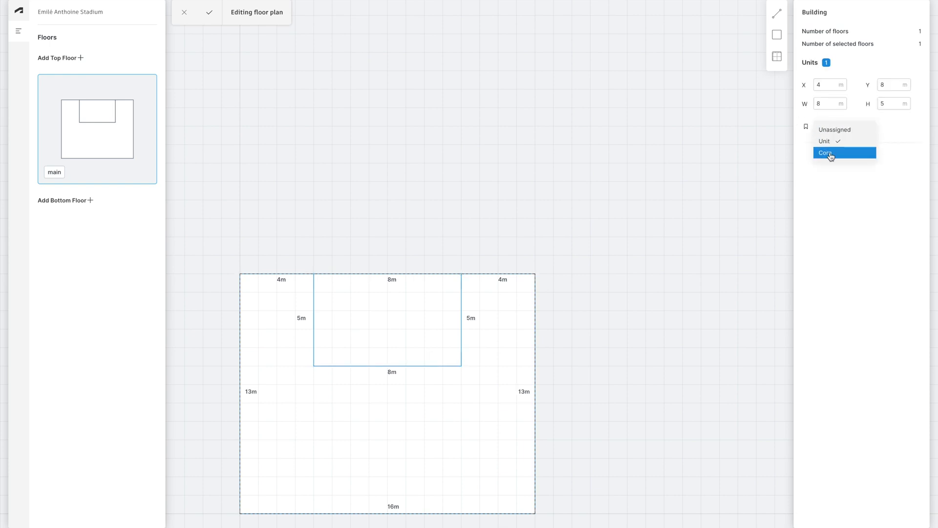
click(829, 154)
click(776, 56)
click(811, 125)
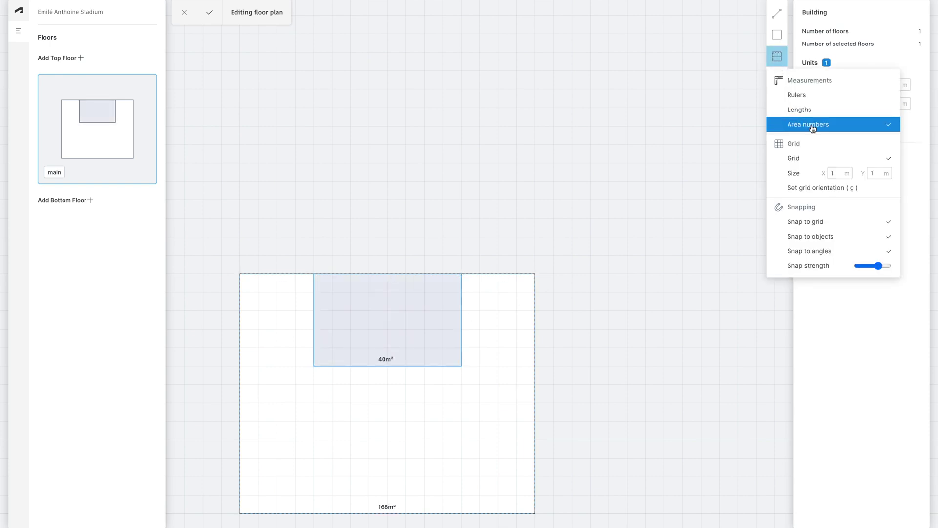
Draw two vertical walls below the core, creating 52, 48 and 68 m² units, and save
click(777, 15)
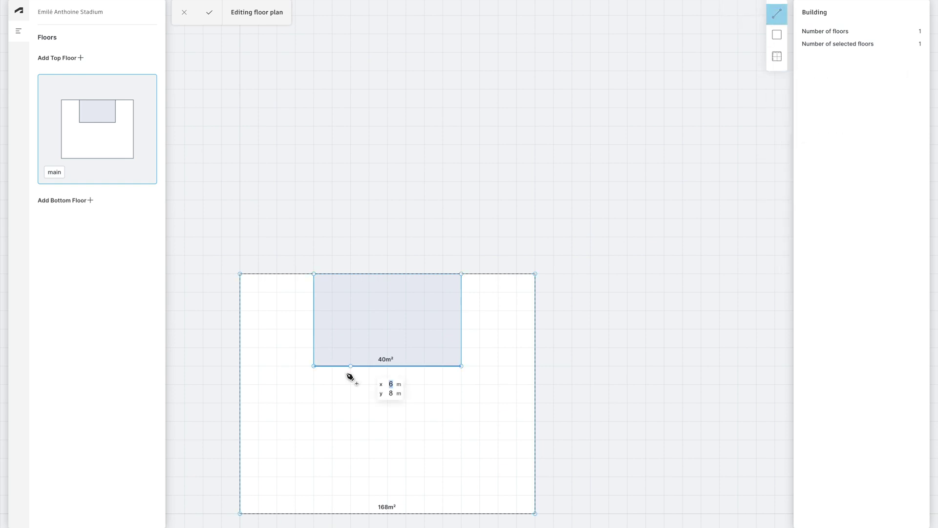
click(319, 371)
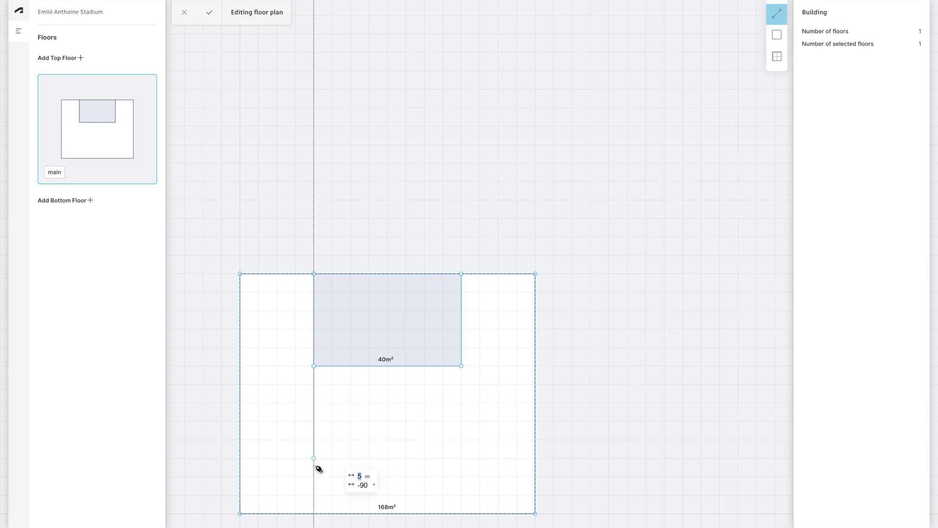
click(319, 513)
click(776, 13)
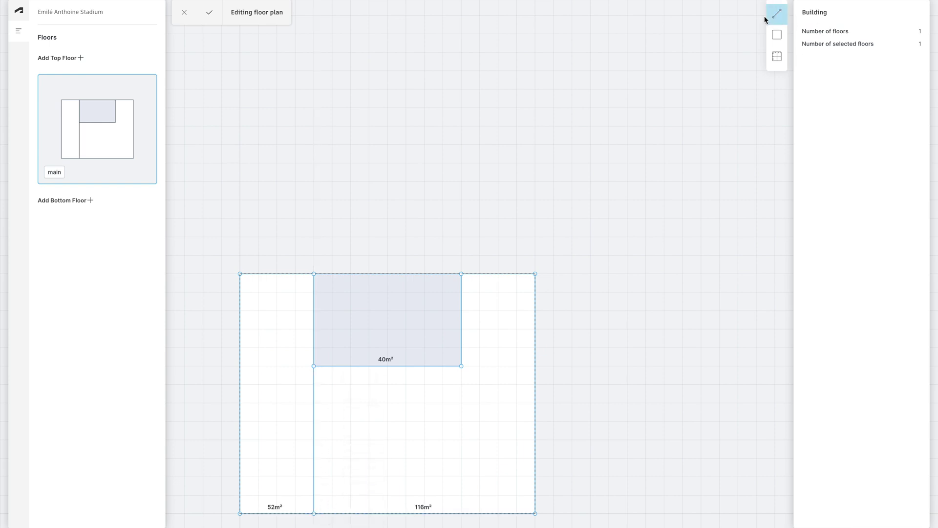
click(424, 366)
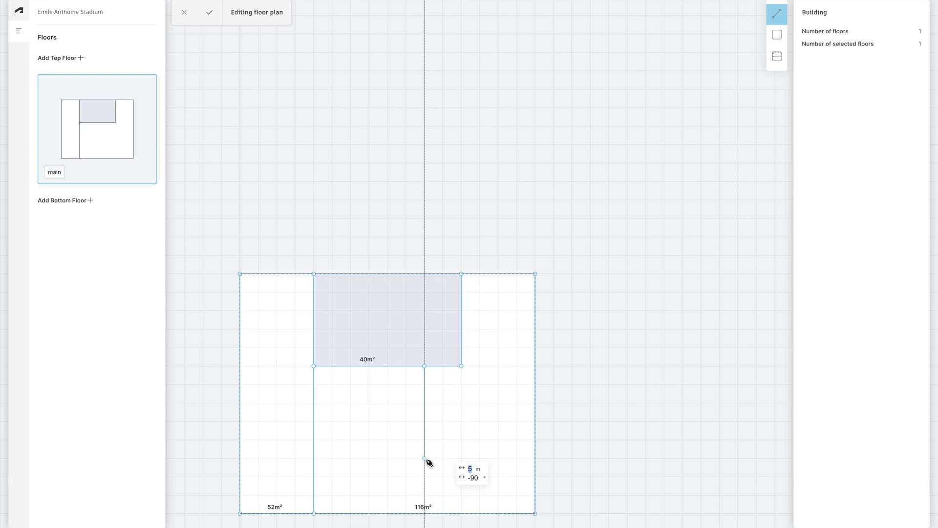
click(424, 513)
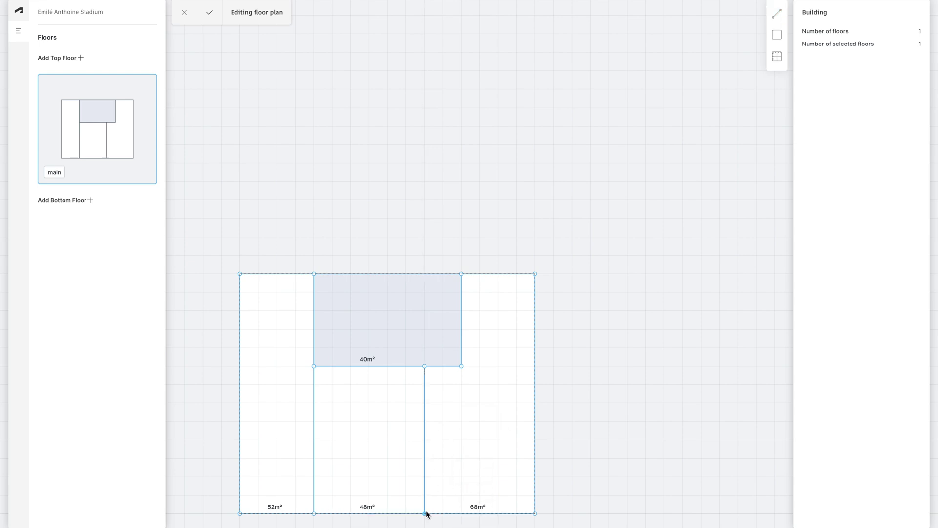
click(213, 17)
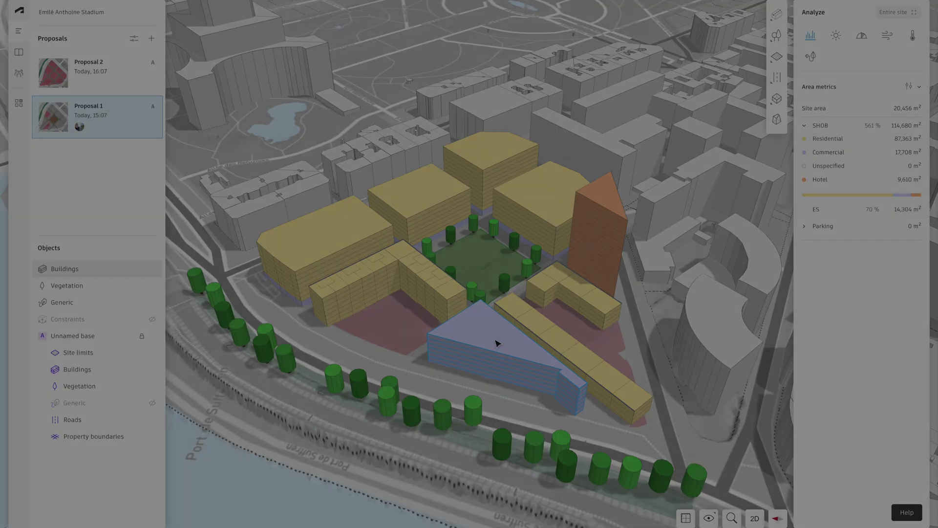
Add a 196-spot parking layout to the triangular commercial block and open its settings
click(483, 343)
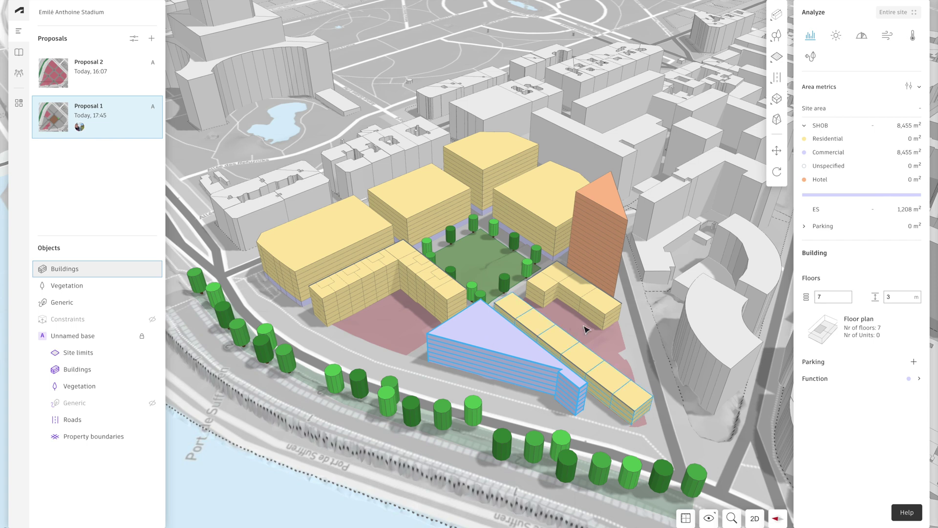
click(913, 362)
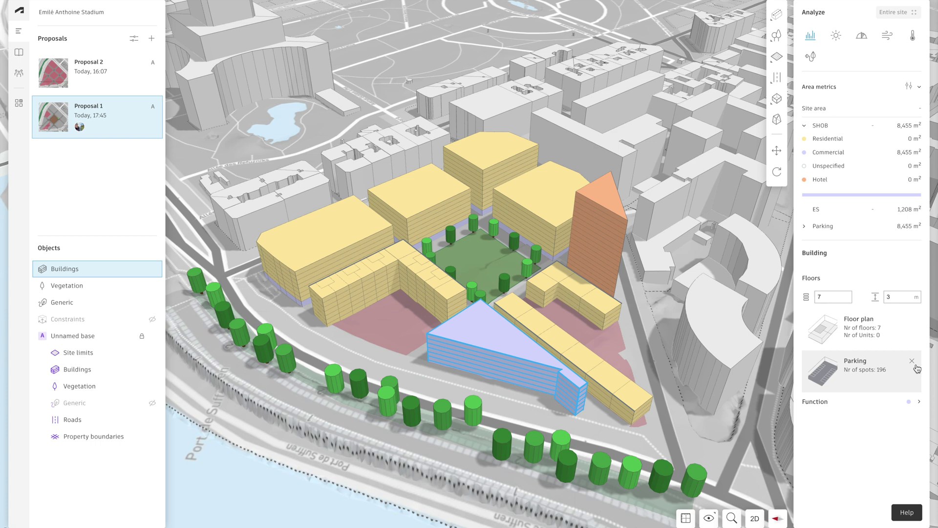
click(848, 379)
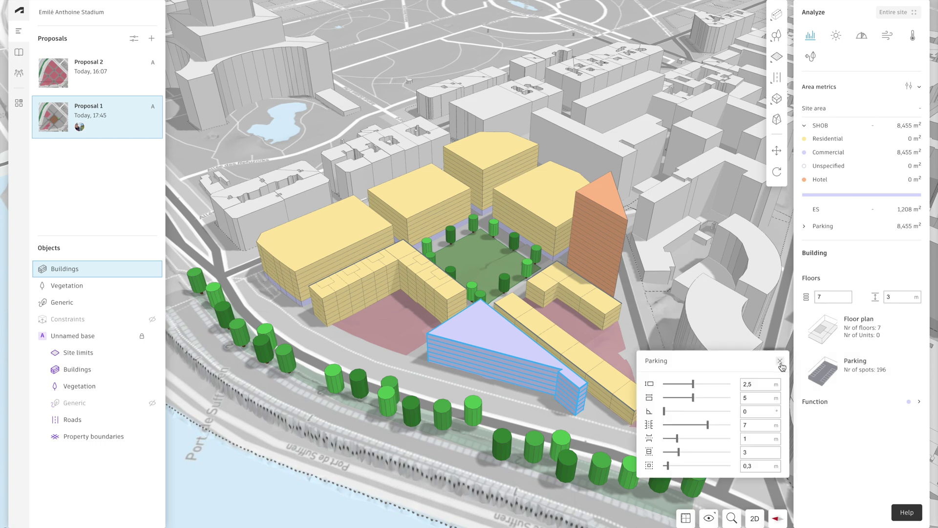
Adjust the parking sliders, including narrower spaces, to raise the layout to 301 spots
click(809, 36)
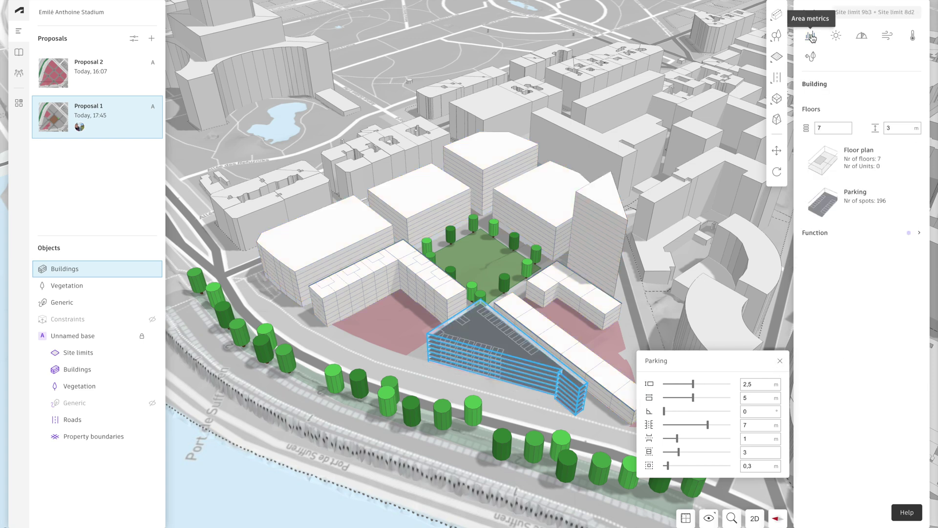
click(779, 360)
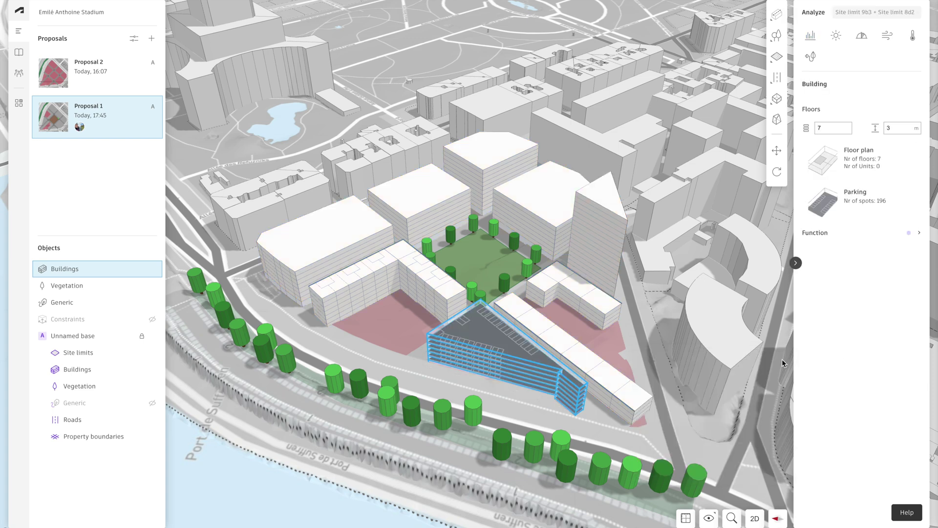
click(683, 352)
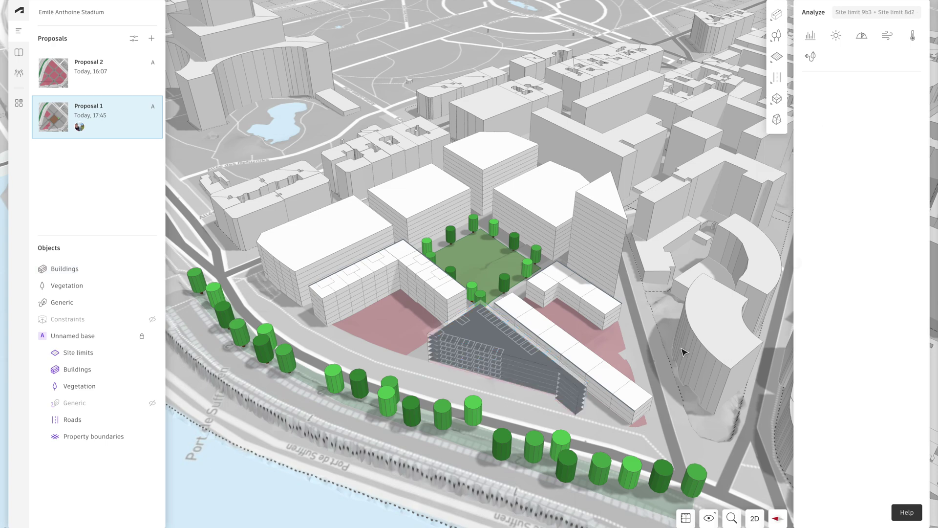
click(498, 352)
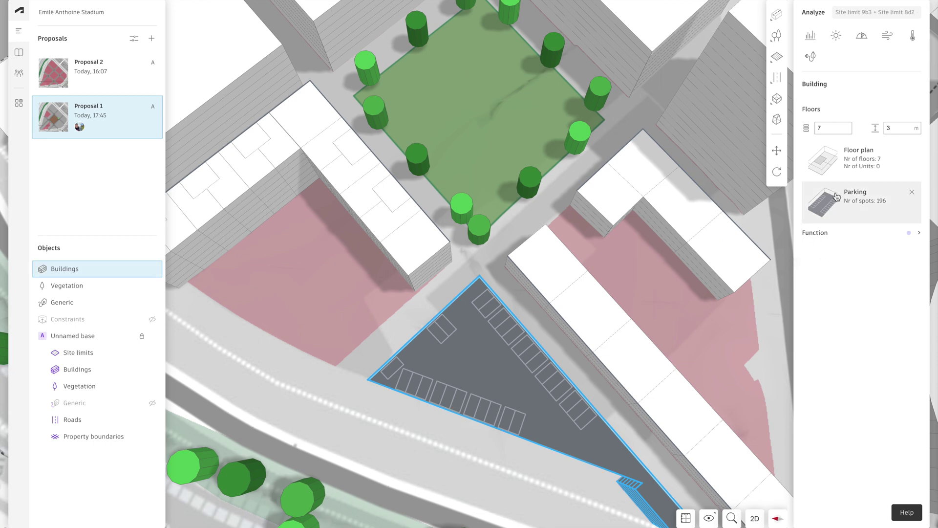
click(836, 196)
drag(696, 215, 691, 216)
drag(683, 283, 692, 283)
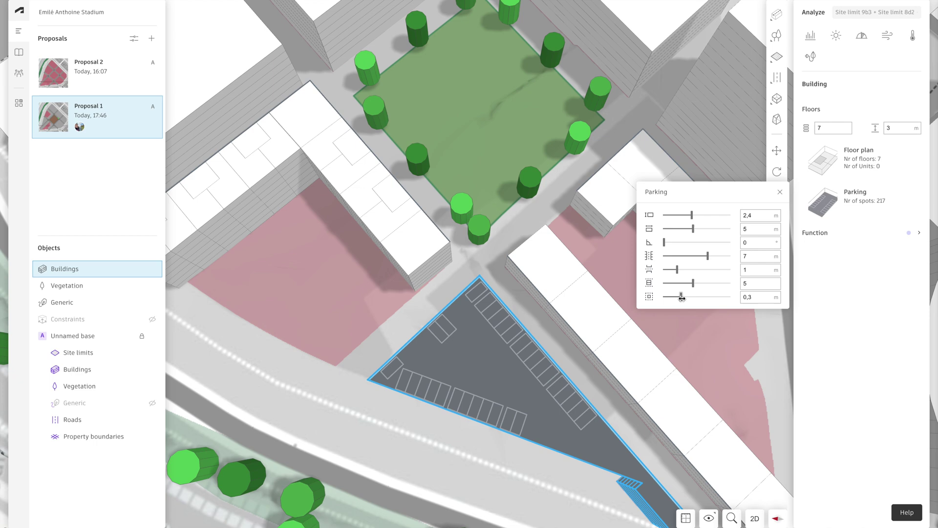
drag(682, 298, 684, 297)
click(810, 35)
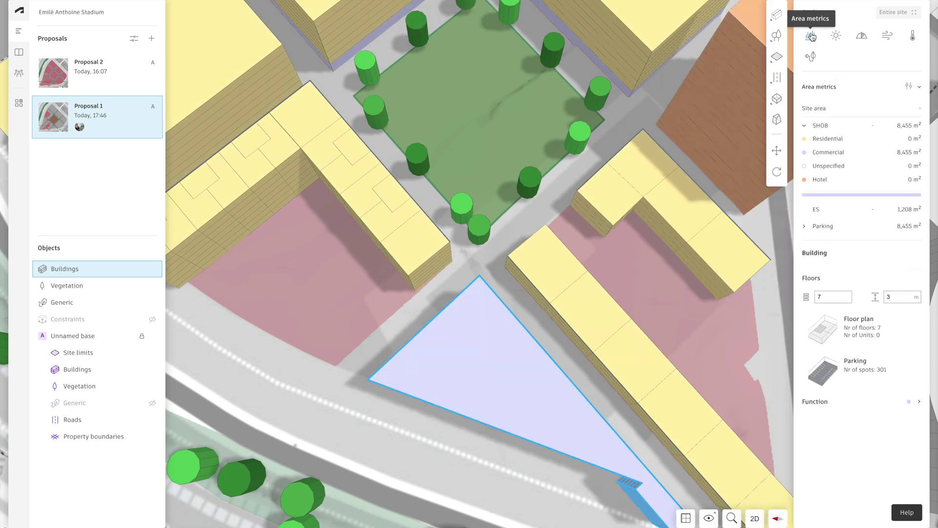
Expand the parking area metrics to show 301 spots at 28 m² each
click(818, 227)
right_drag(617, 400, 709, 318)
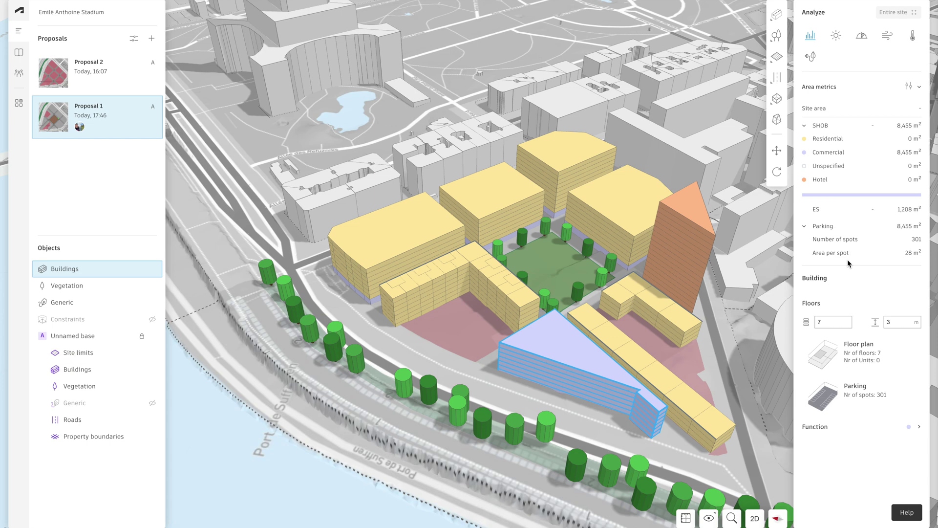